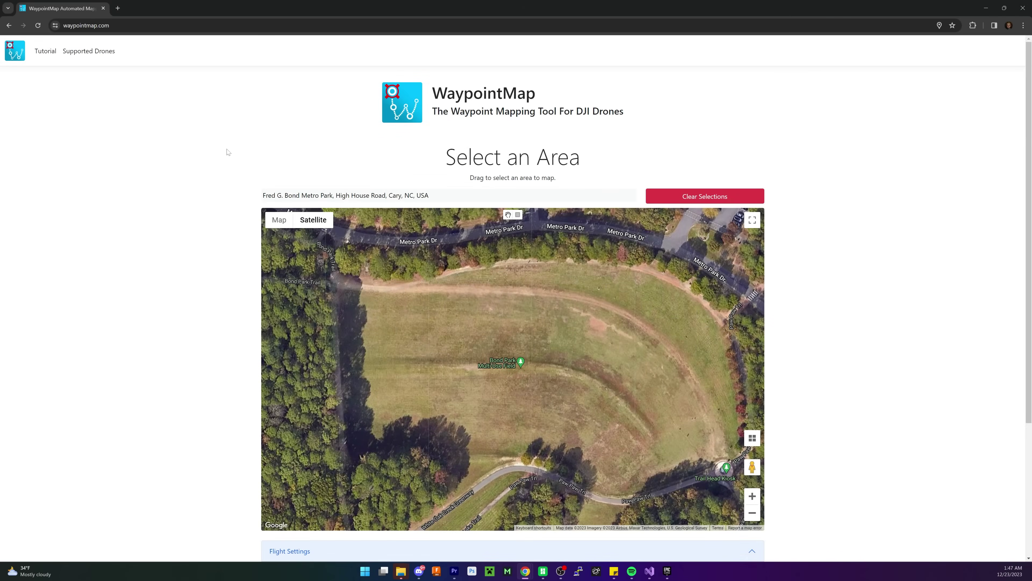
# Centre the map on Fred G. Bond Metro Park from the search suggestions
pyautogui.click(339, 175)
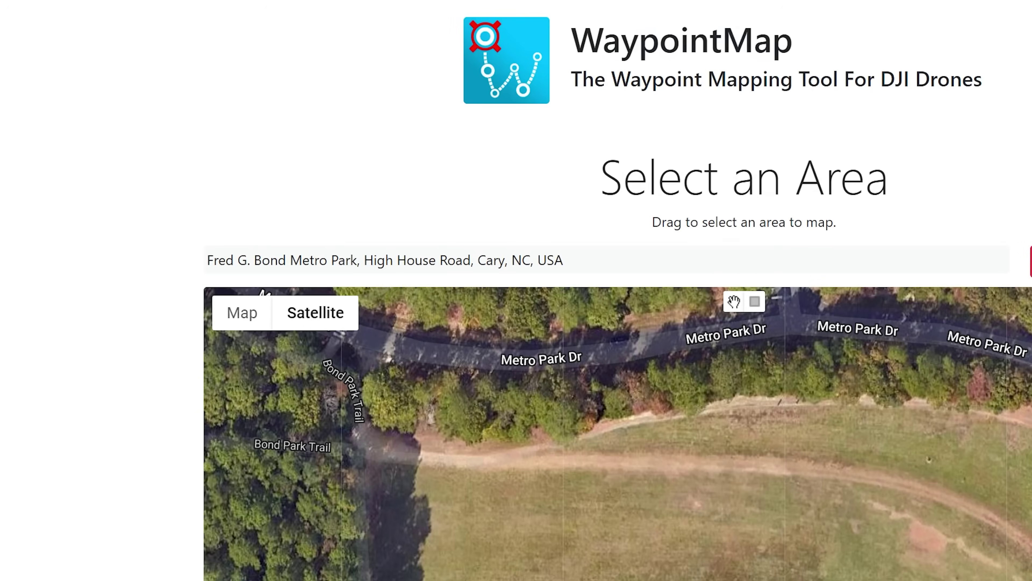
pyautogui.click(565, 260)
pyautogui.click(531, 291)
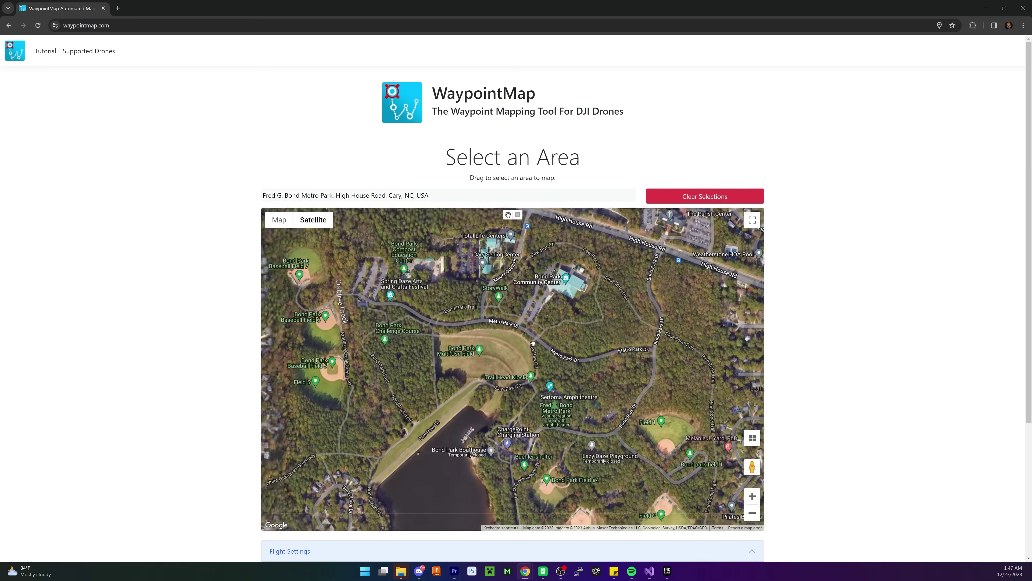
# Zoom into the Multi-Use Field and draw a rectangle covering most of the open grass
pyautogui.scroll(3, 539, 270)
pyautogui.scroll(2, 510, 340)
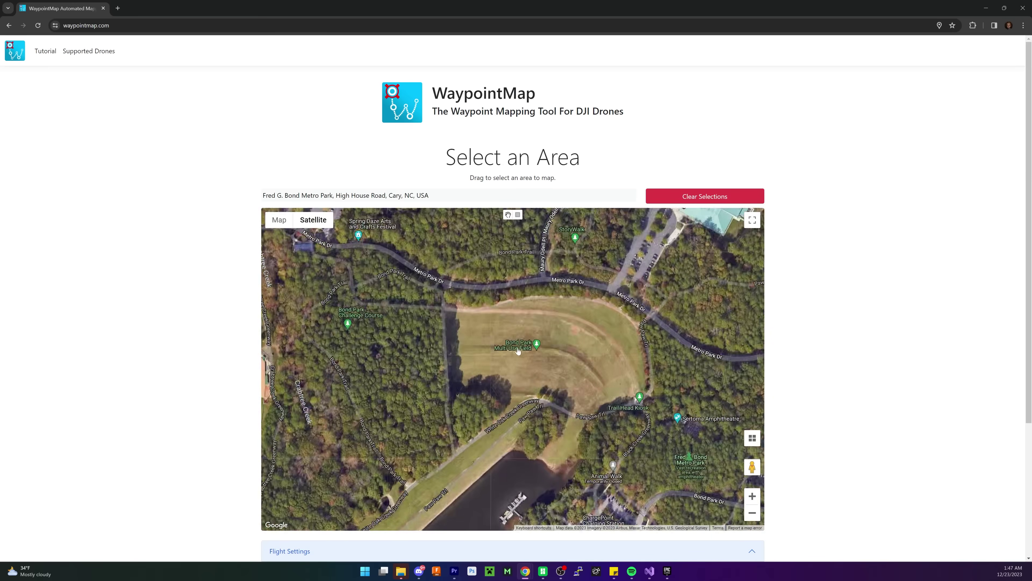
pyautogui.moveTo(516, 353); pyautogui.dragTo(488, 355)
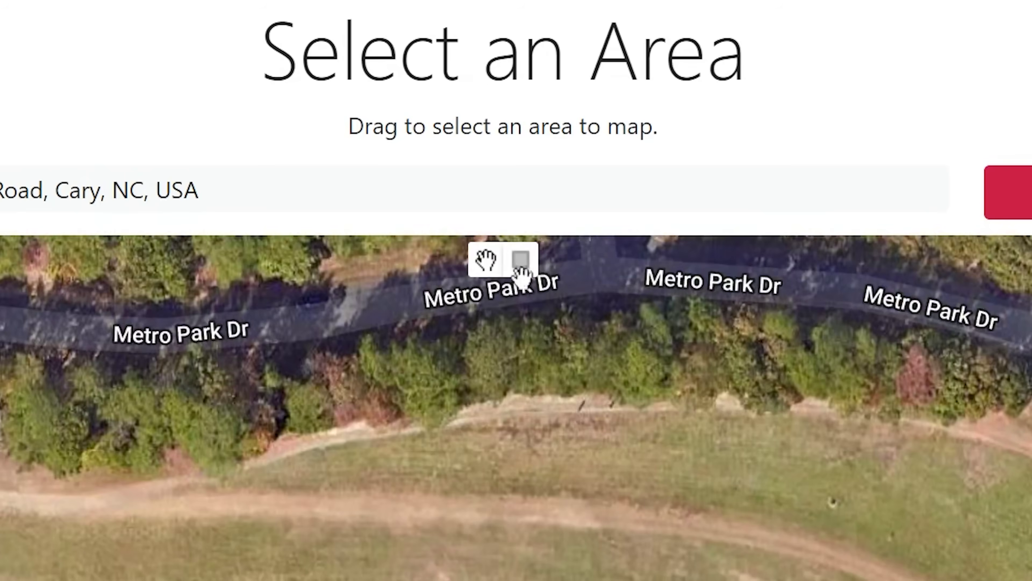
pyautogui.click(521, 267)
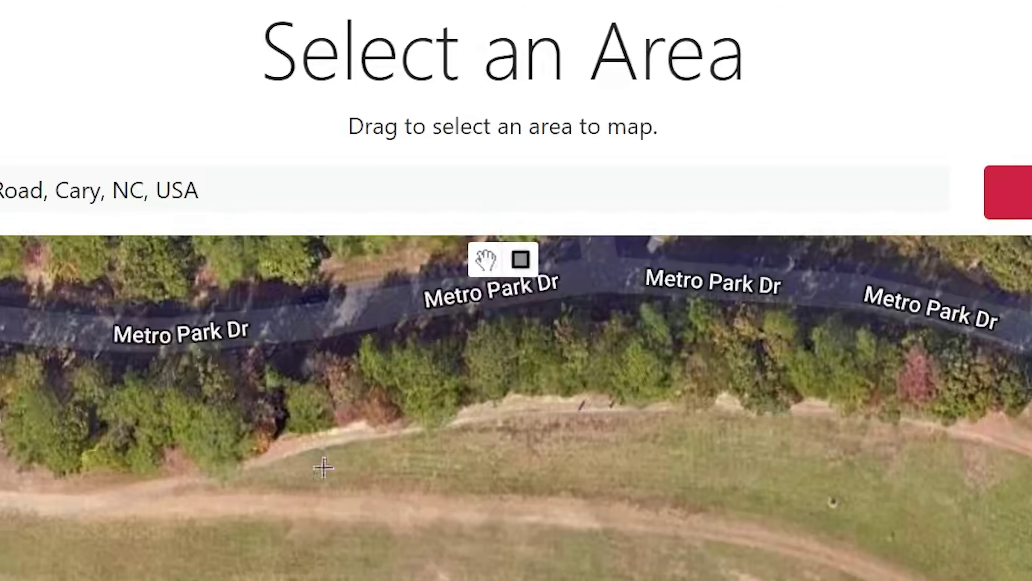
pyautogui.moveTo(238, 139); pyautogui.dragTo(860, 412)
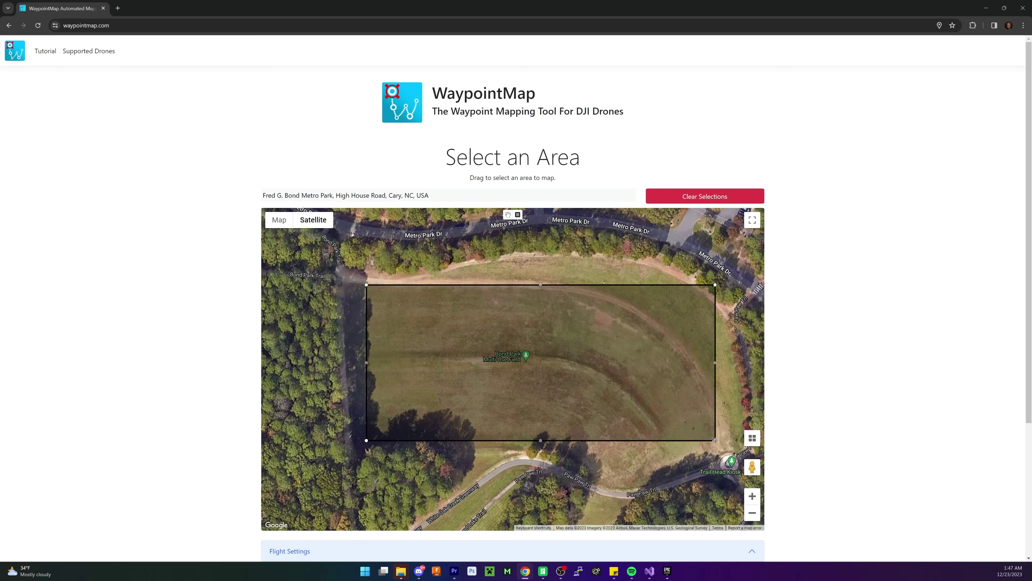
# Confirm the flight settings: altitude 50, speed 2.5, gimbal -45
pyautogui.scroll(-2, 832, 371)
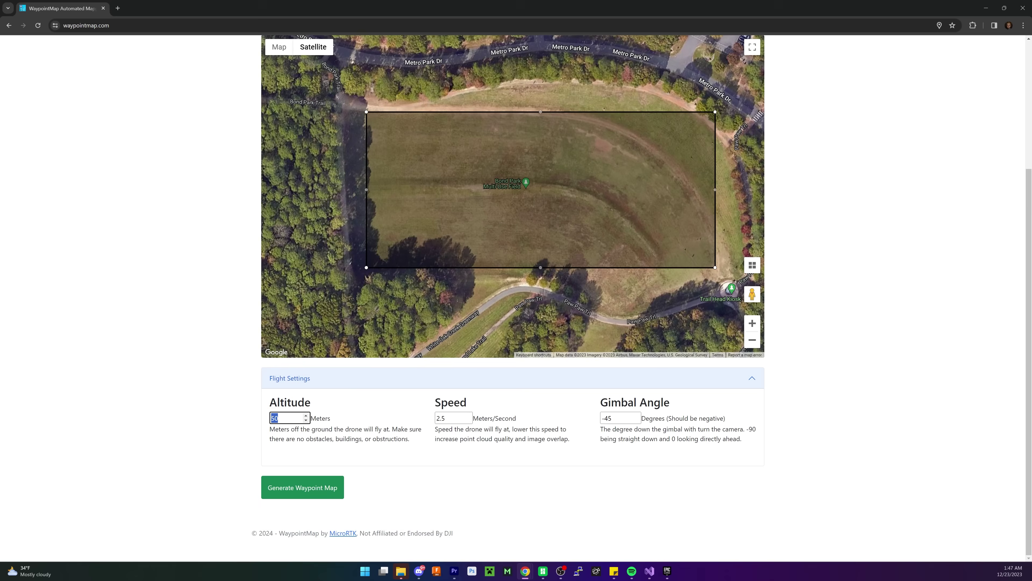
pyautogui.press('Tab')
pyautogui.click(520, 476)
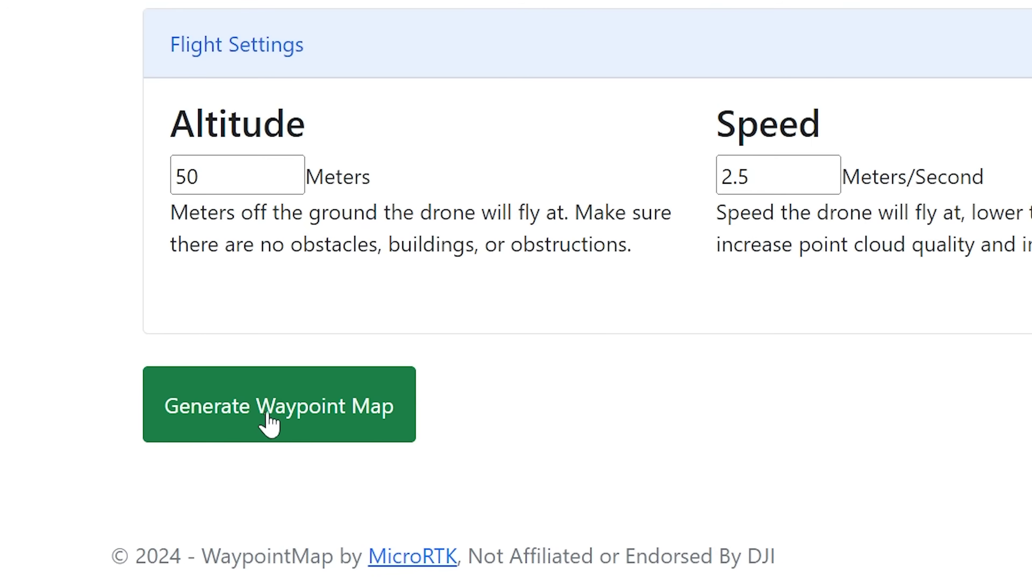
# Generate the waypoint map over the field and download it as a DJI KMZ file
pyautogui.click(275, 421)
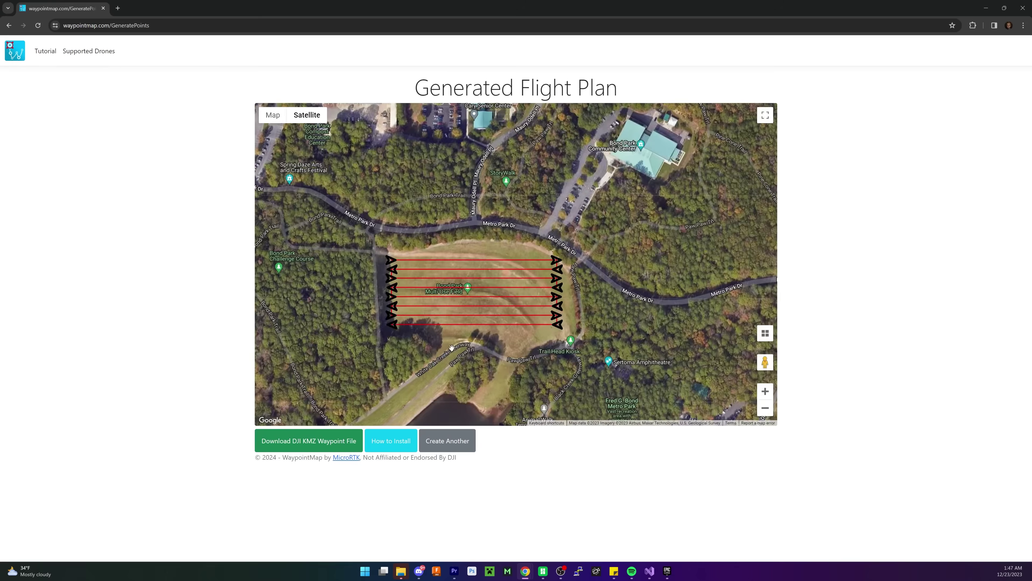
pyautogui.scroll(1, 451, 347)
pyautogui.moveTo(451, 349); pyautogui.dragTo(468, 392)
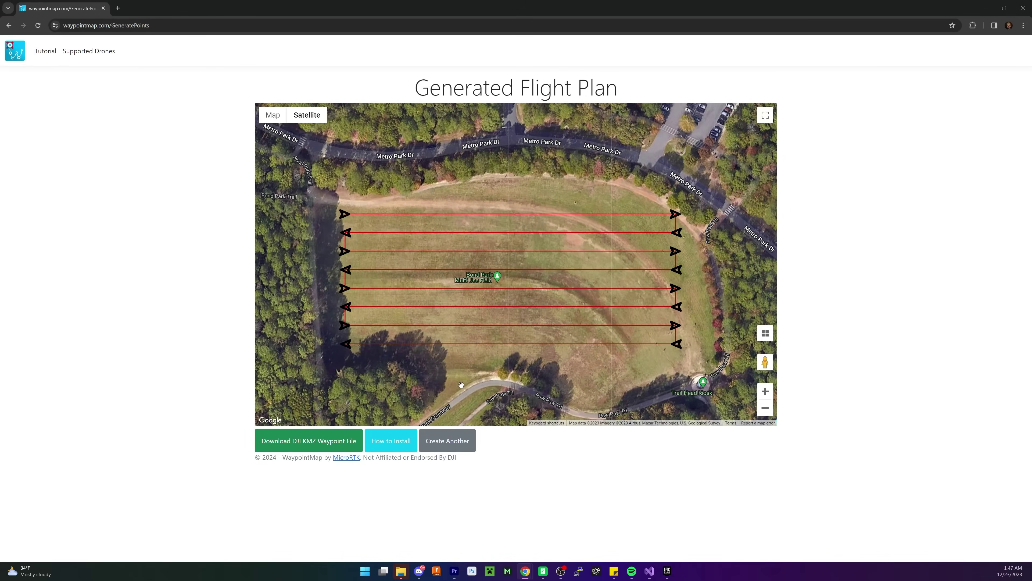
pyautogui.moveTo(436, 394); pyautogui.dragTo(406, 326)
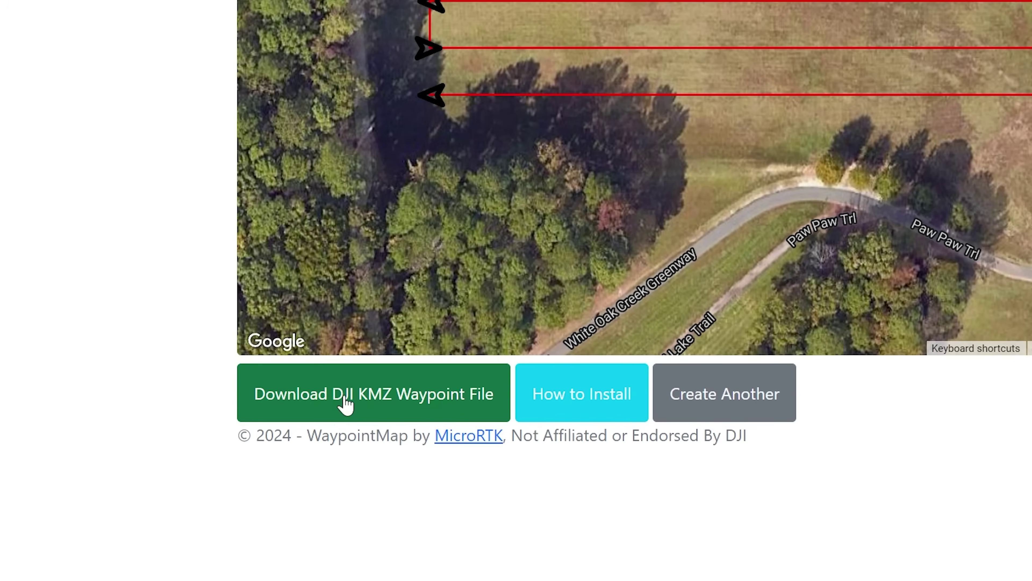
pyautogui.click(297, 444)
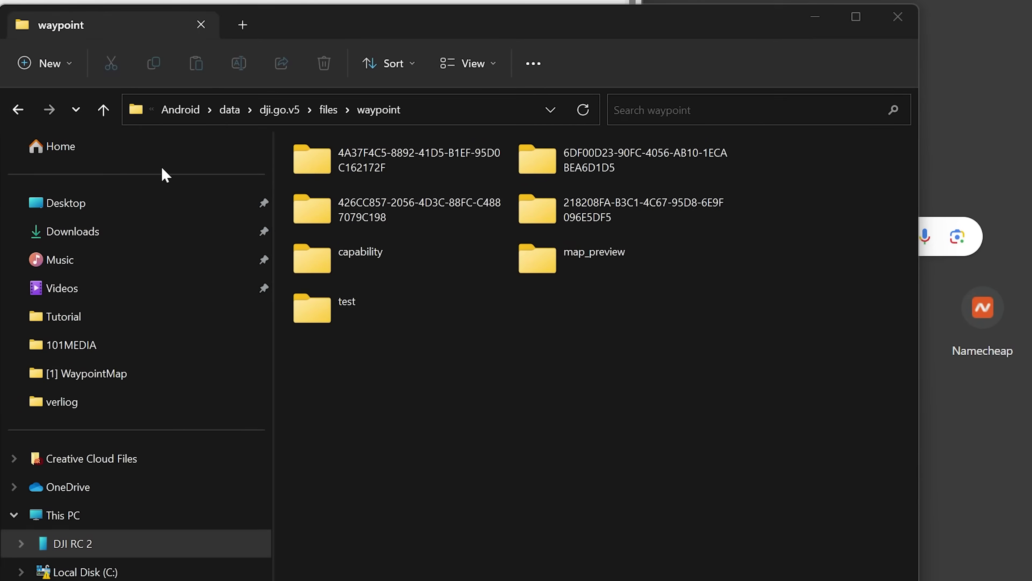
# Show the mission folders in Details view, widen the window, and sort by Date modified, newest first
pyautogui.rightClick(517, 375)
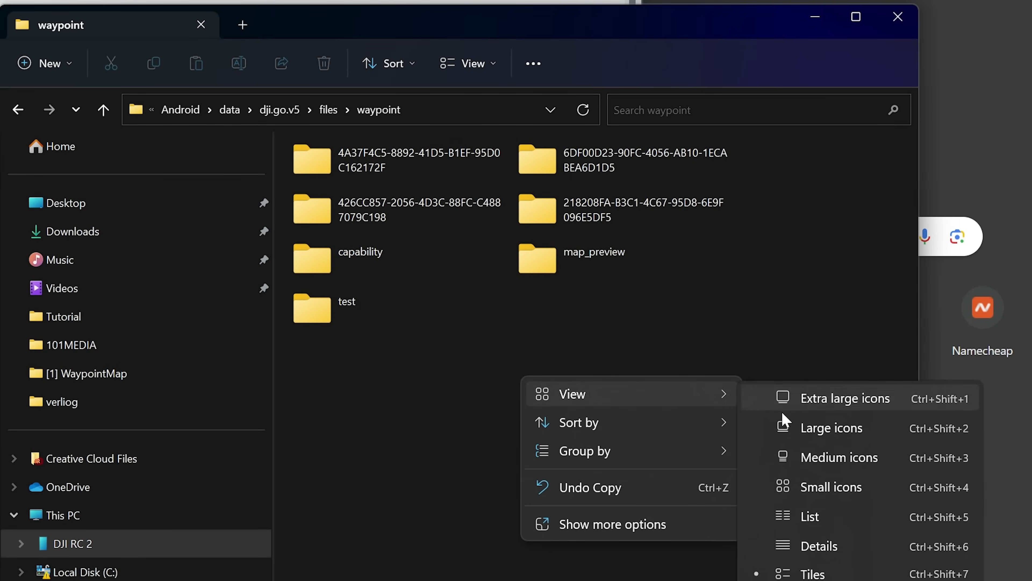
pyautogui.click(846, 547)
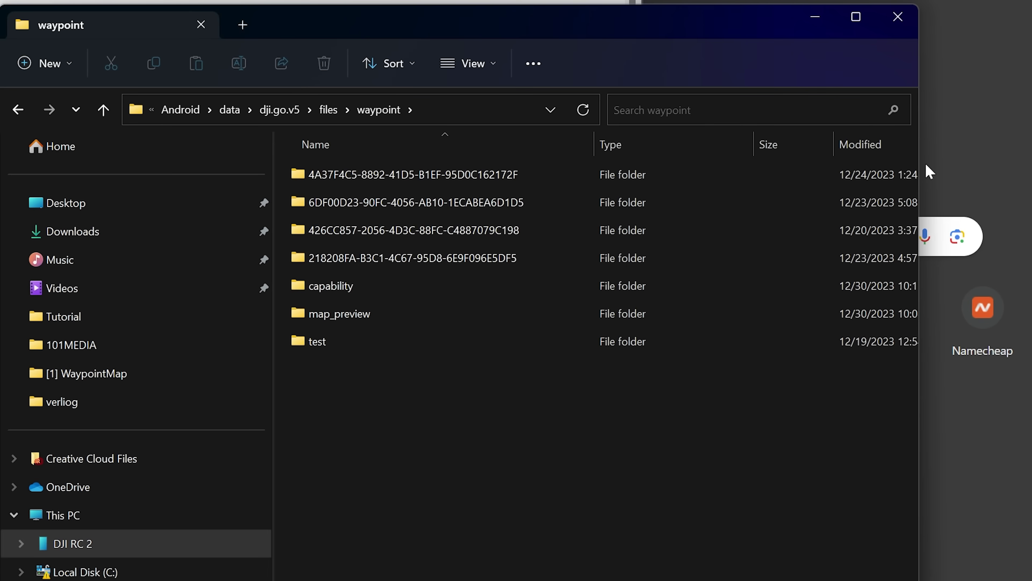
pyautogui.moveTo(919, 164); pyautogui.dragTo(1030, 163)
pyautogui.click(931, 145)
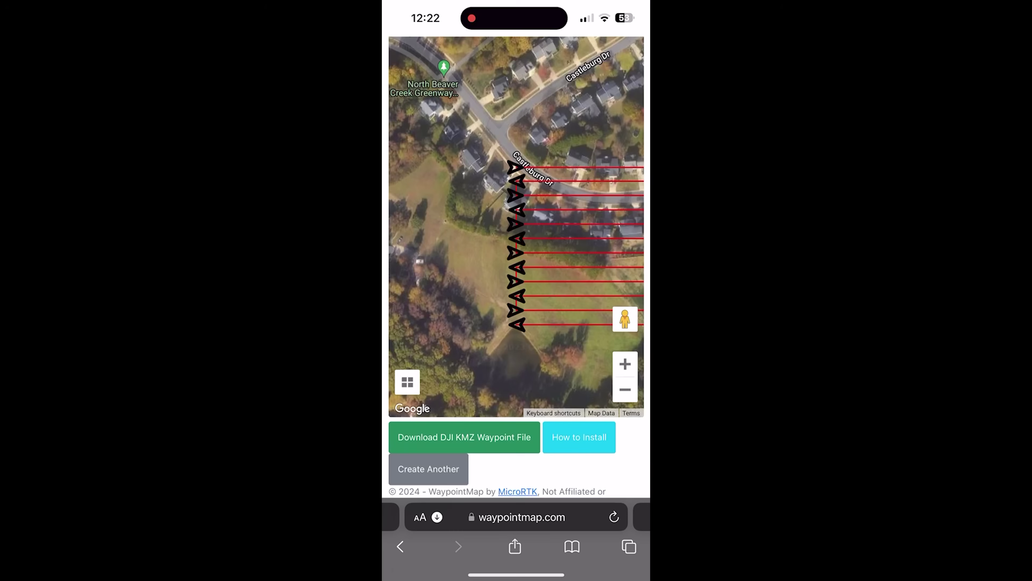
# Download output.kmz in Safari and open the output 5 file from Downloads for sharing
pyautogui.click(464, 437)
pyautogui.click(599, 279)
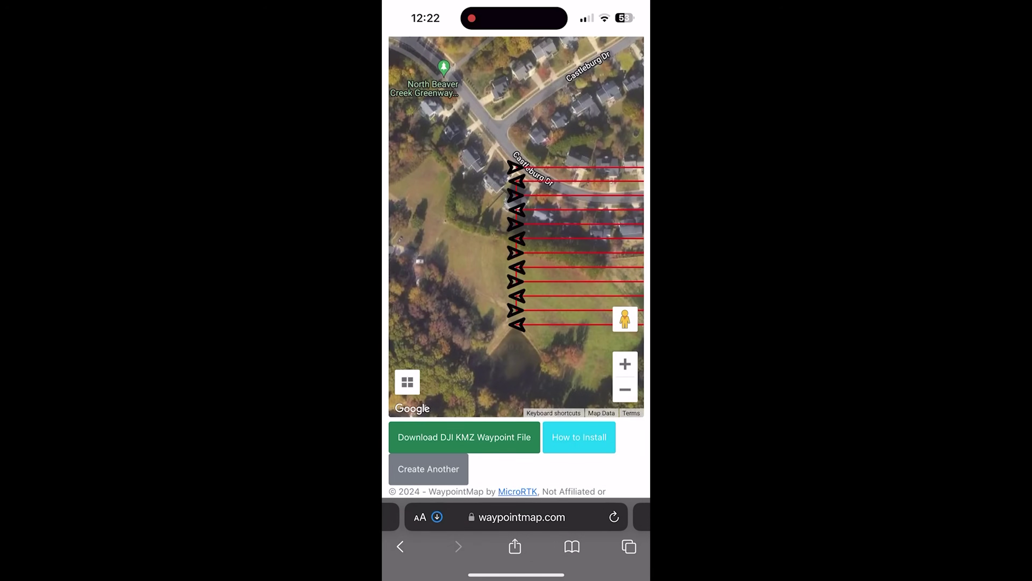
pyautogui.click(420, 517)
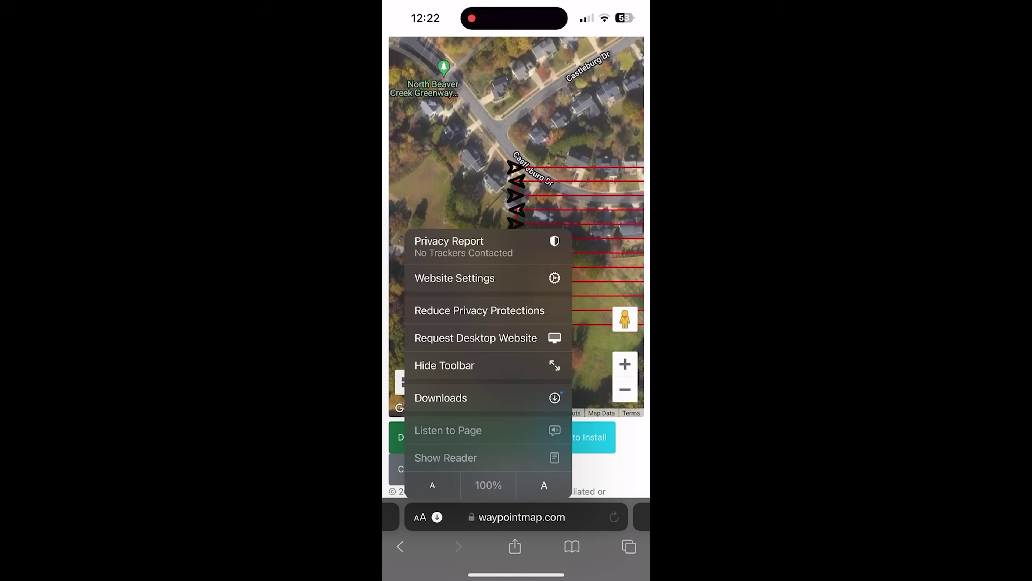
pyautogui.click(440, 398)
pyautogui.click(447, 325)
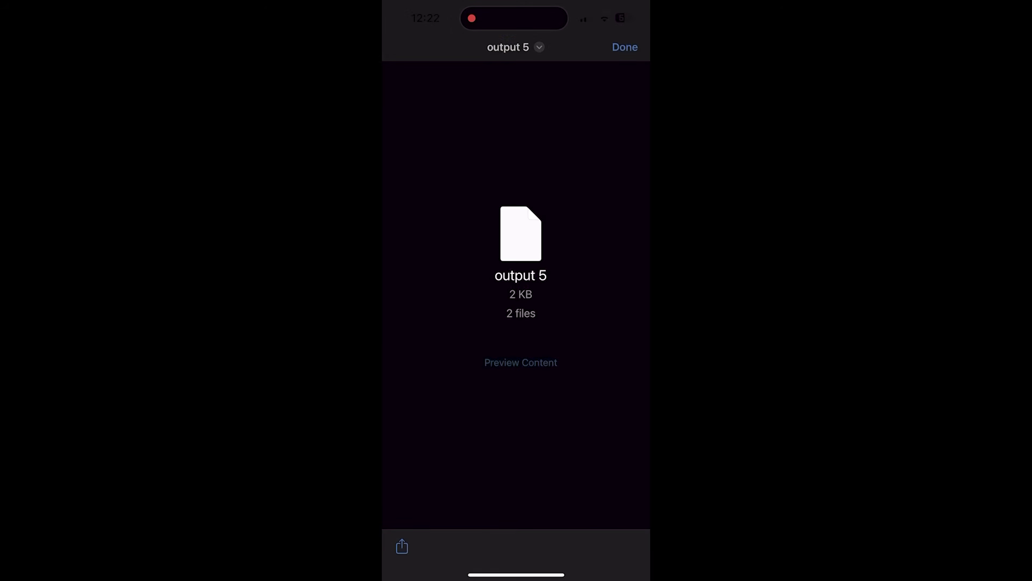
pyautogui.click(402, 546)
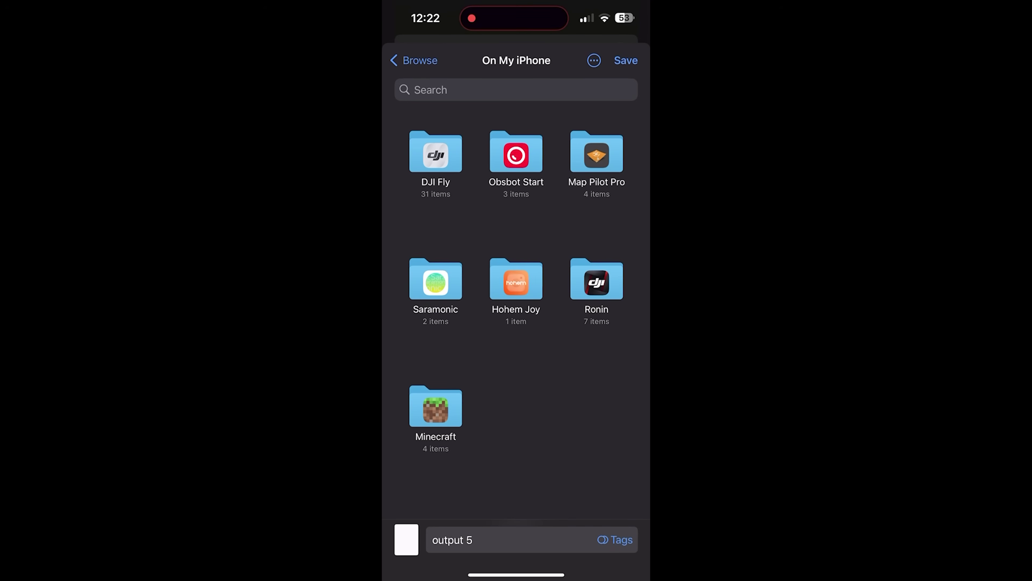
# Browse to DJI Fly > wayline_mission and sort its mission folders by date
pyautogui.click(435, 155)
pyautogui.scroll(-5, 516, 337)
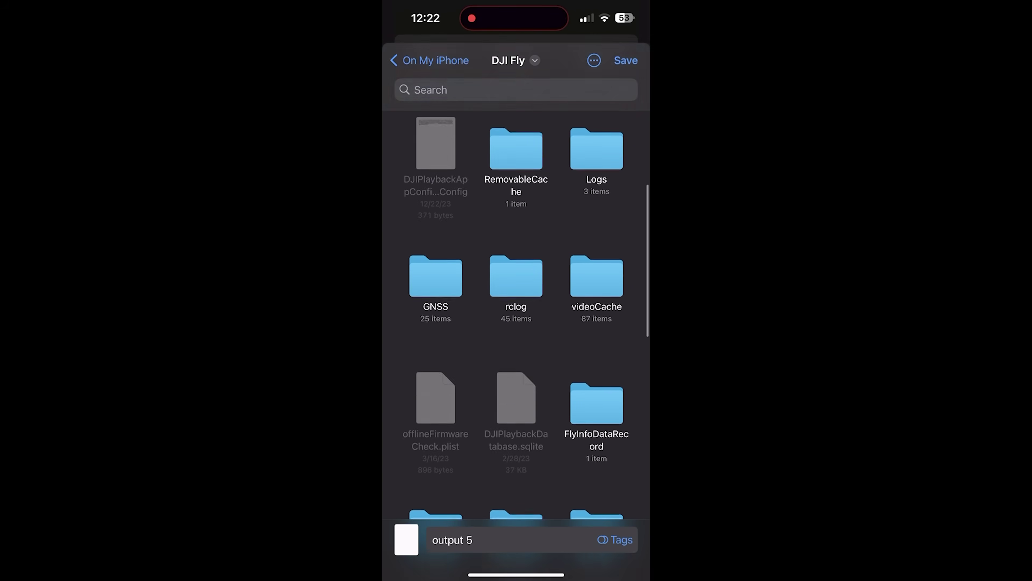
pyautogui.scroll(5, 516, 337)
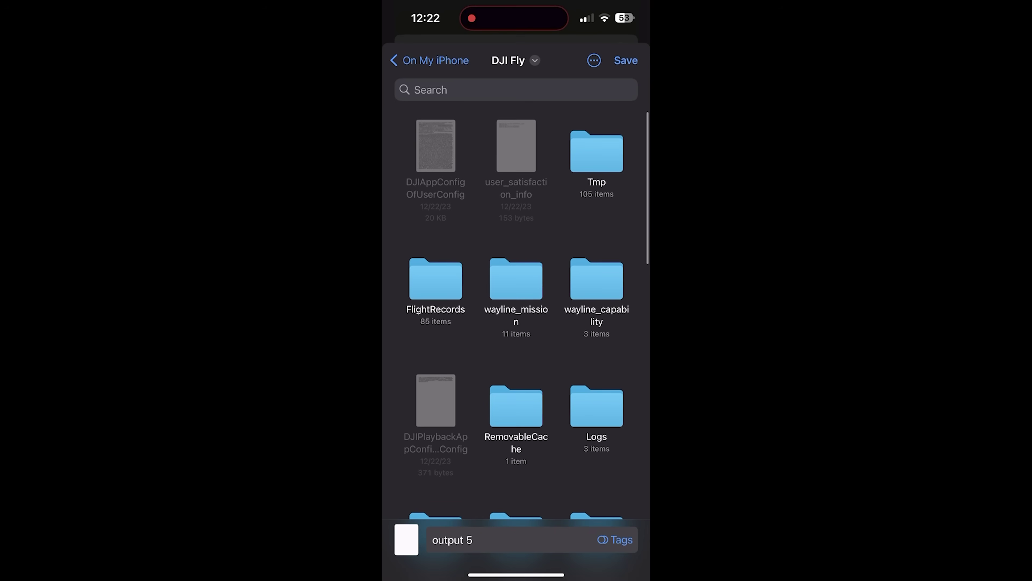
pyautogui.click(516, 281)
pyautogui.click(594, 60)
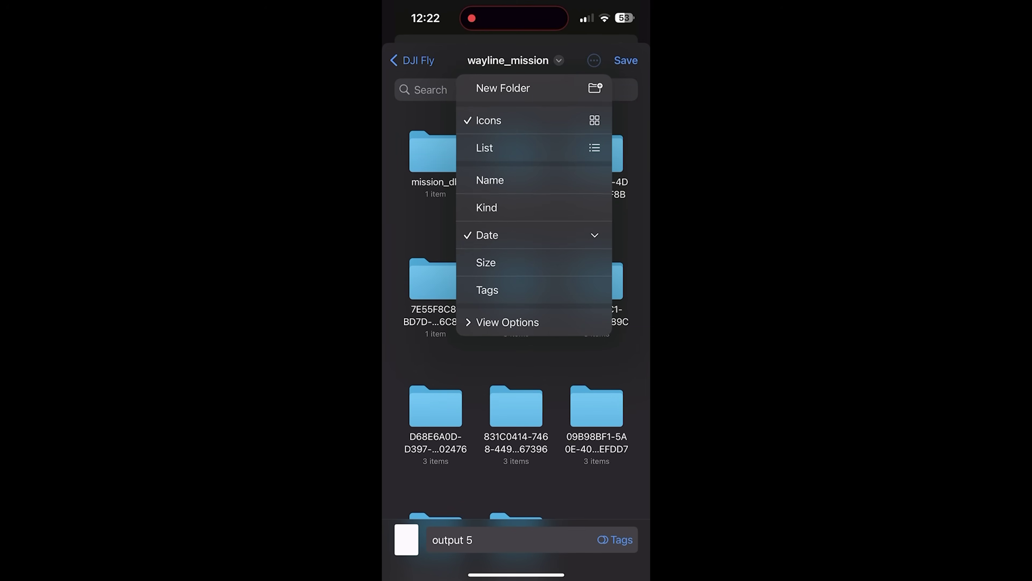
pyautogui.click(488, 235)
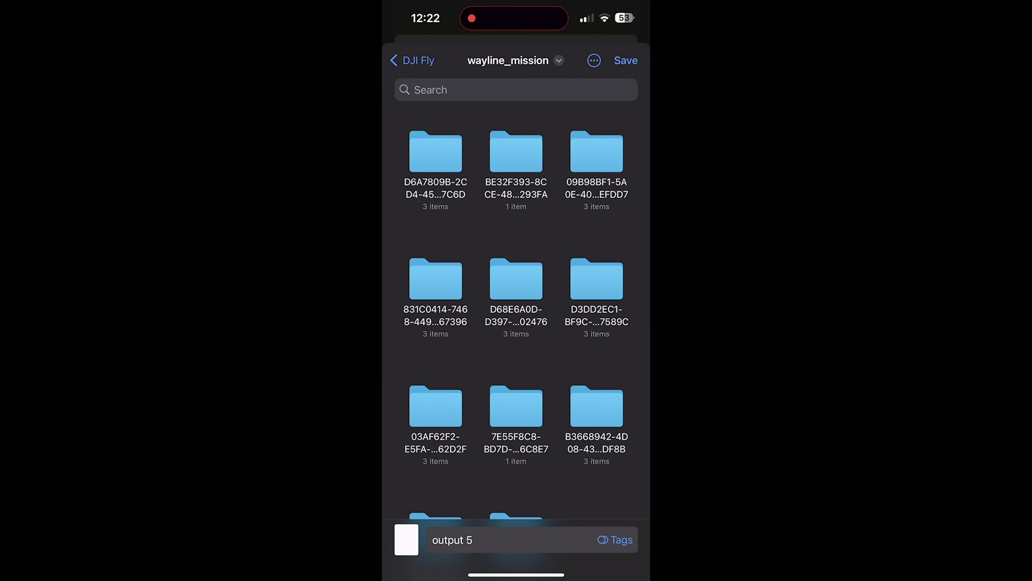
pyautogui.click(594, 60)
pyautogui.click(491, 233)
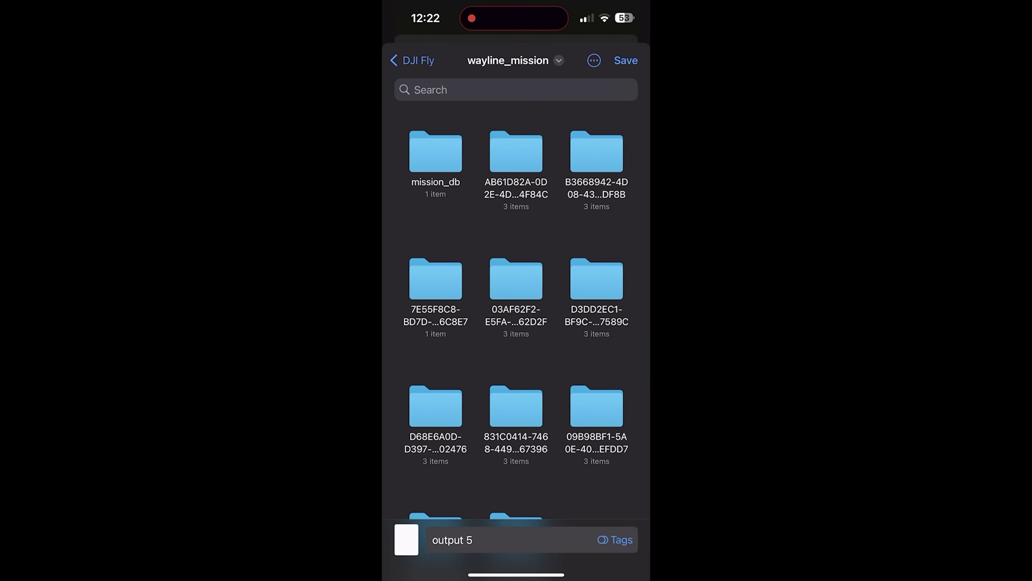
# Save the flight plan into the chosen mission folder and close the preview
pyautogui.click(597, 150)
pyautogui.click(625, 60)
pyautogui.click(624, 47)
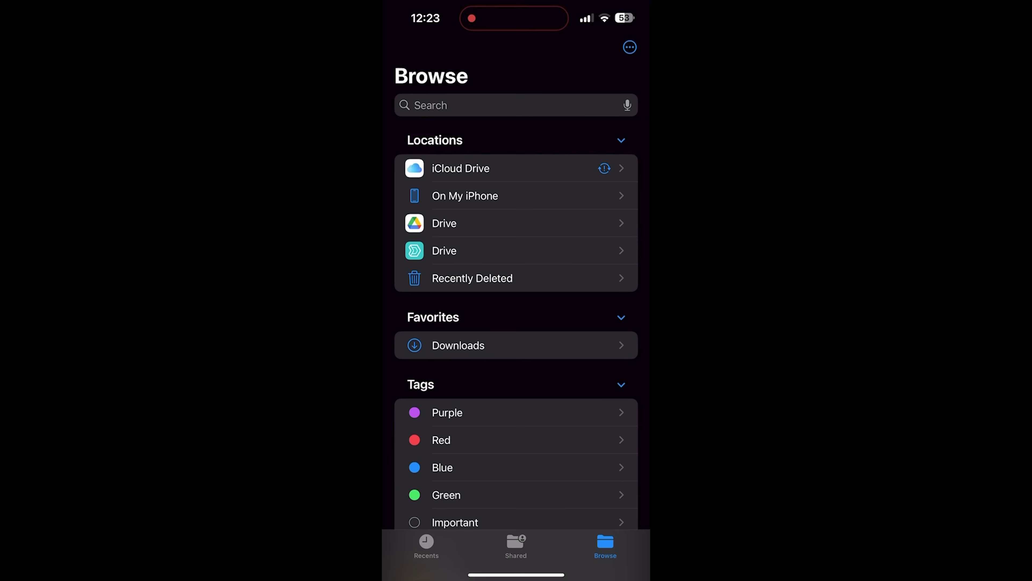
# In that mission folder, copy the KMZ's ID name and rename output 5.kmz to it
pyautogui.click(465, 196)
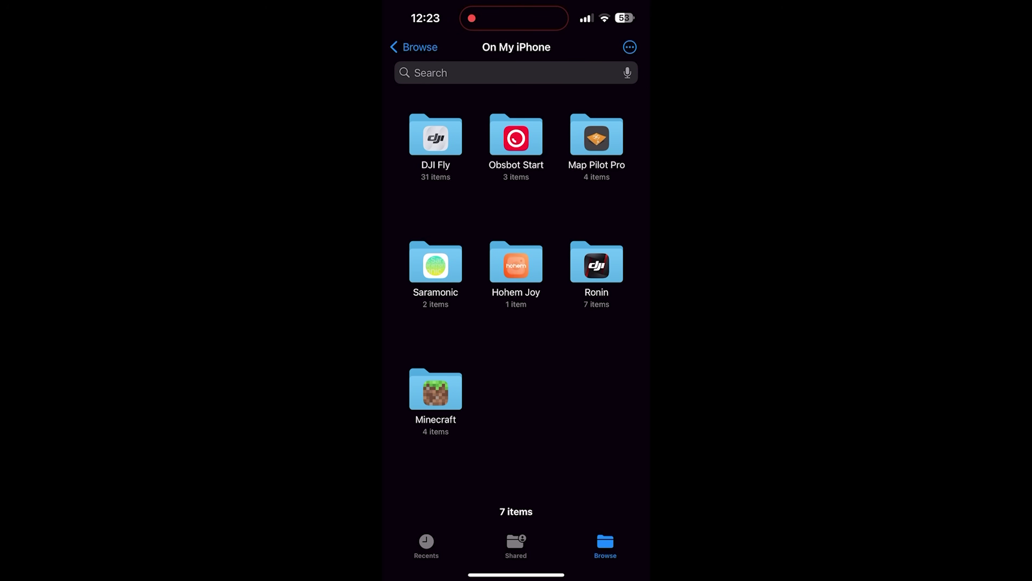
pyautogui.click(435, 139)
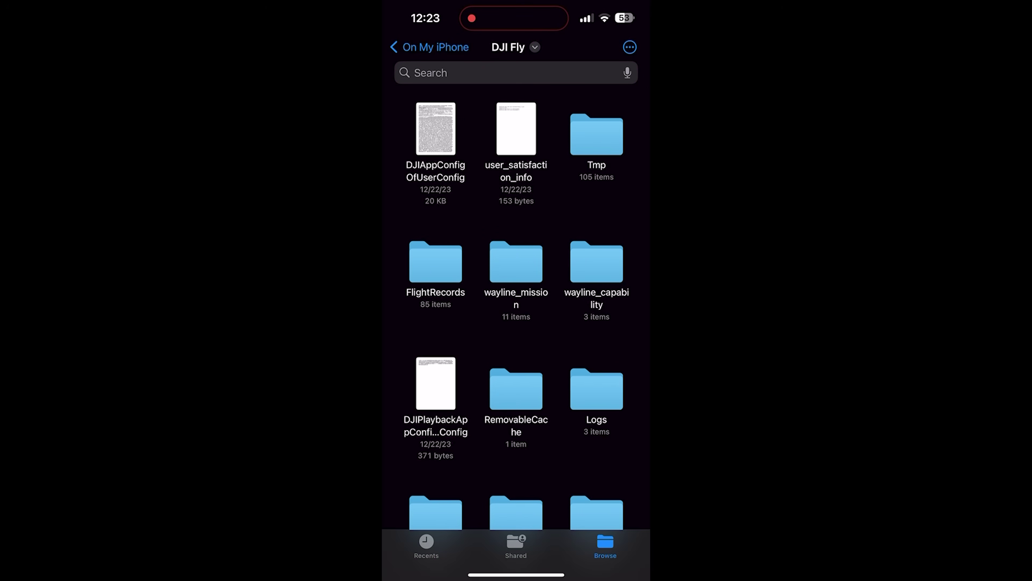
pyautogui.click(516, 263)
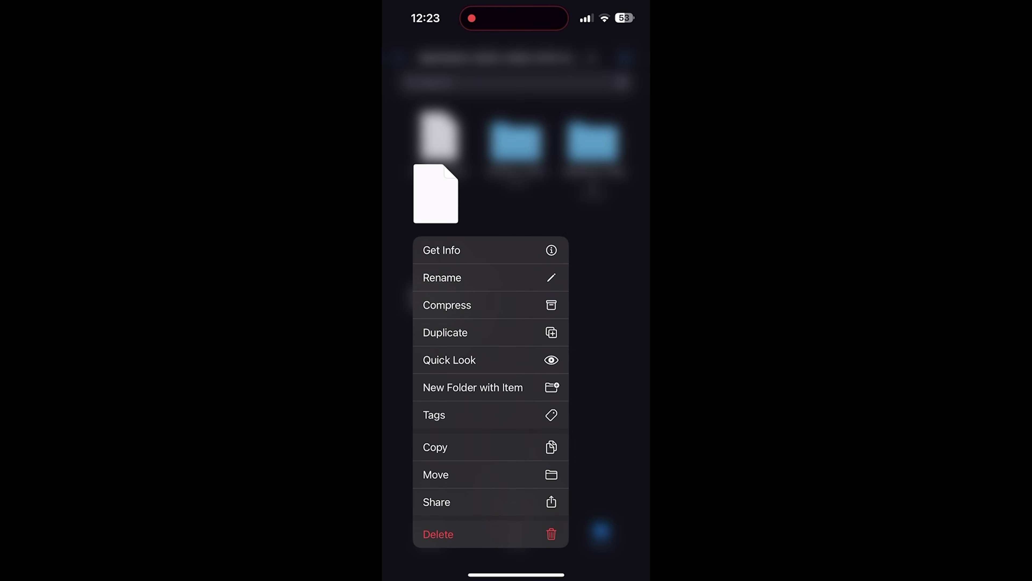
pyautogui.click(441, 278)
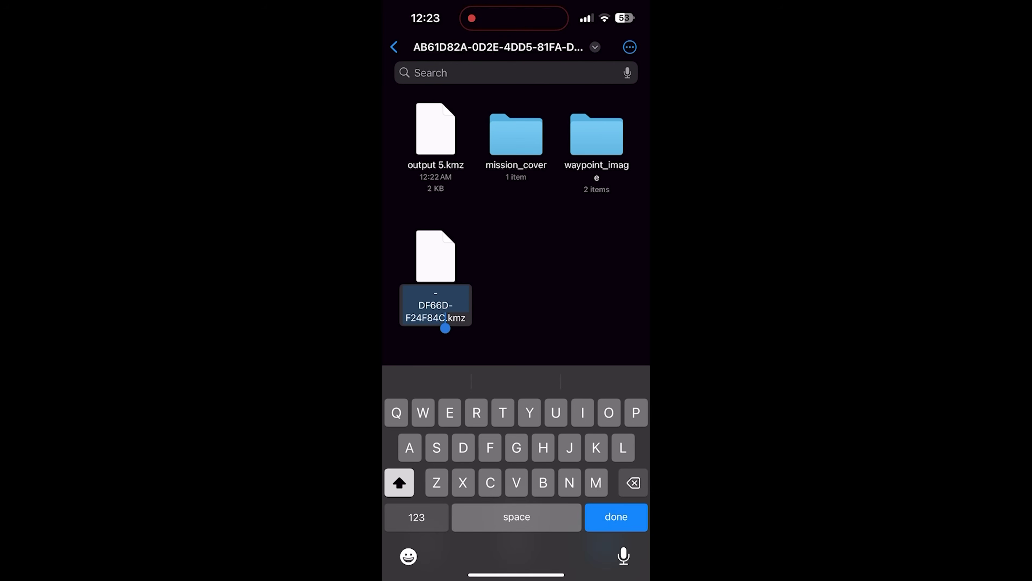
pyautogui.moveTo(445, 328); pyautogui.dragTo(466, 328)
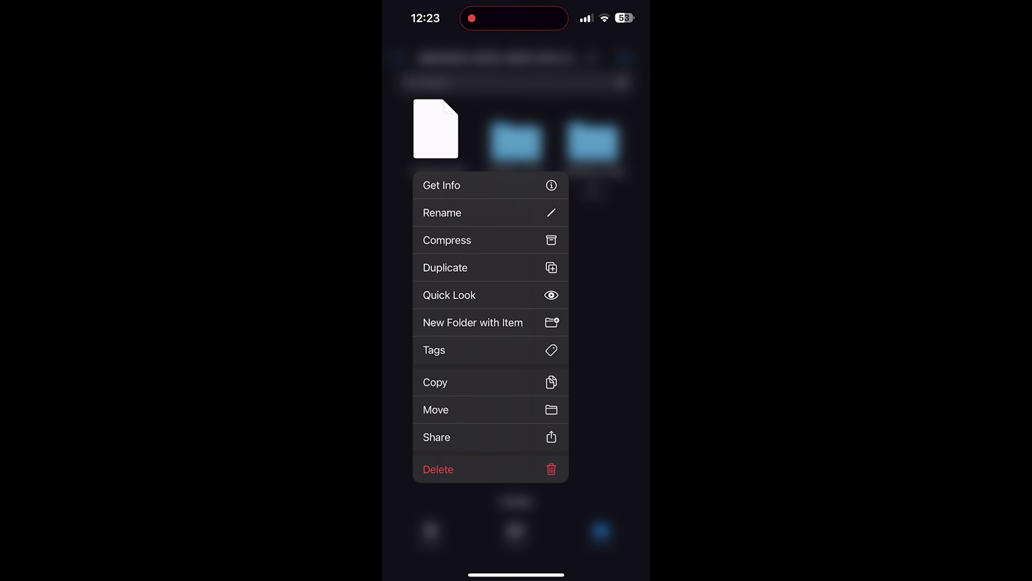
pyautogui.click(442, 213)
pyautogui.click(427, 165)
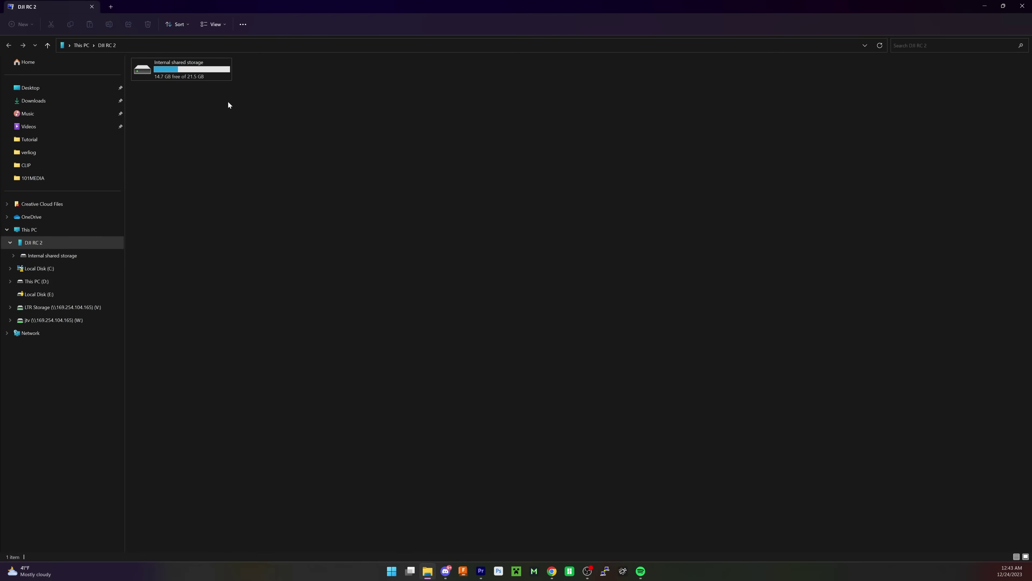
# Copy output (49).kmz into waypoint folder 4A37F4C5-8892-41D5-B1EF-95D0C162172F on the DJI RC 2
pyautogui.doubleClick(189, 77)
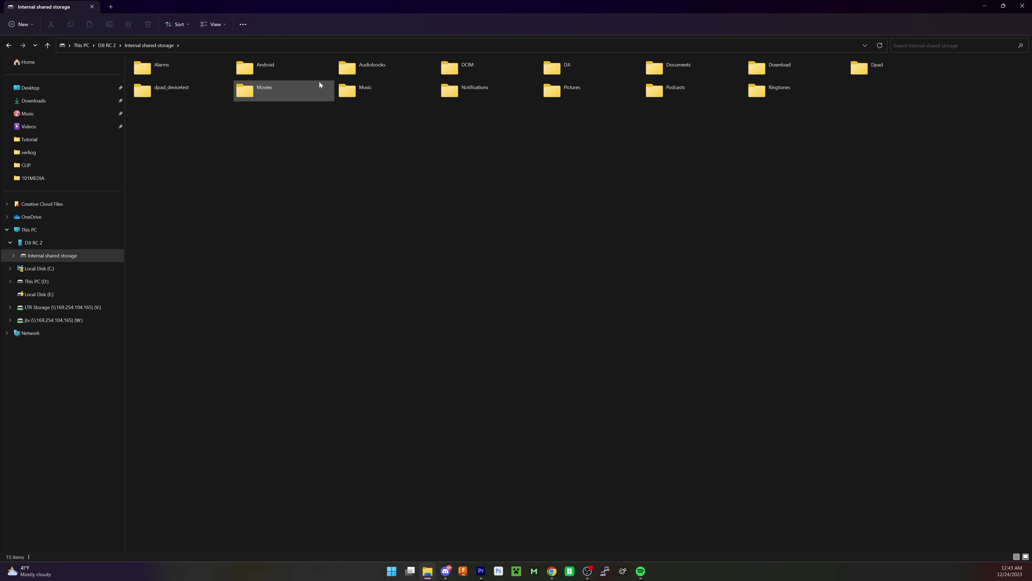
pyautogui.doubleClick(270, 68)
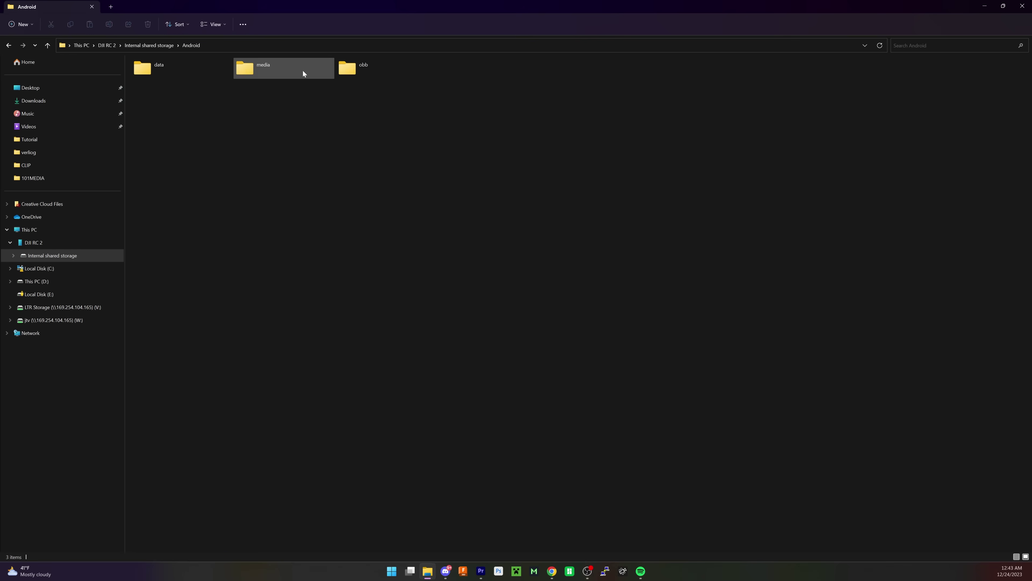
pyautogui.doubleClick(185, 73)
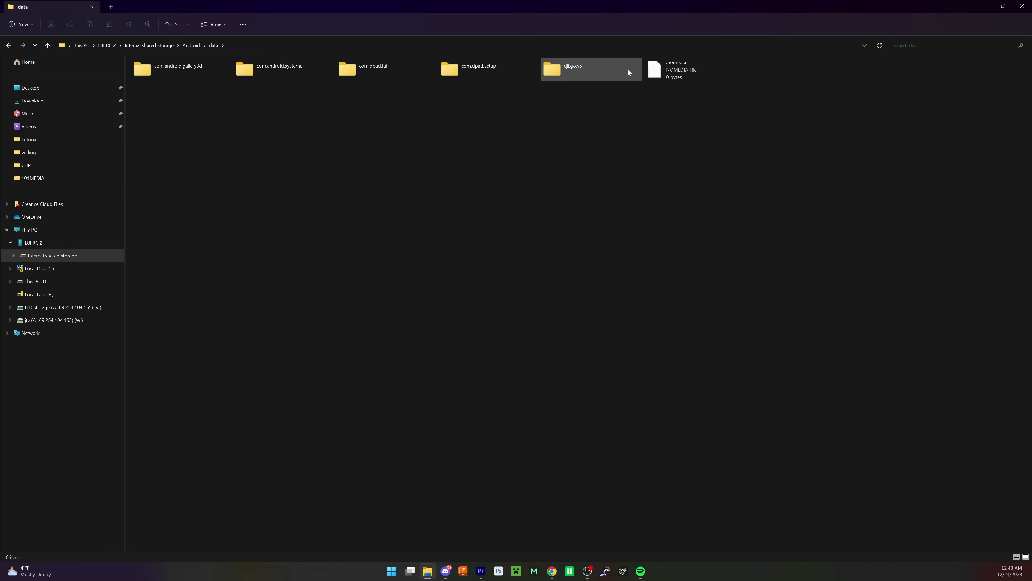
pyautogui.doubleClick(593, 72)
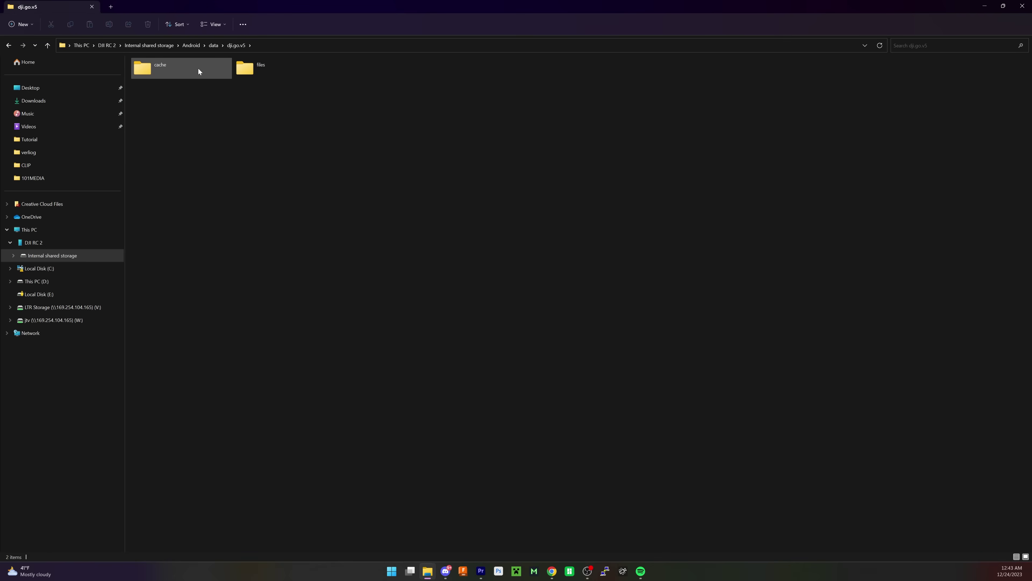
pyautogui.doubleClick(254, 71)
pyautogui.doubleClick(252, 110)
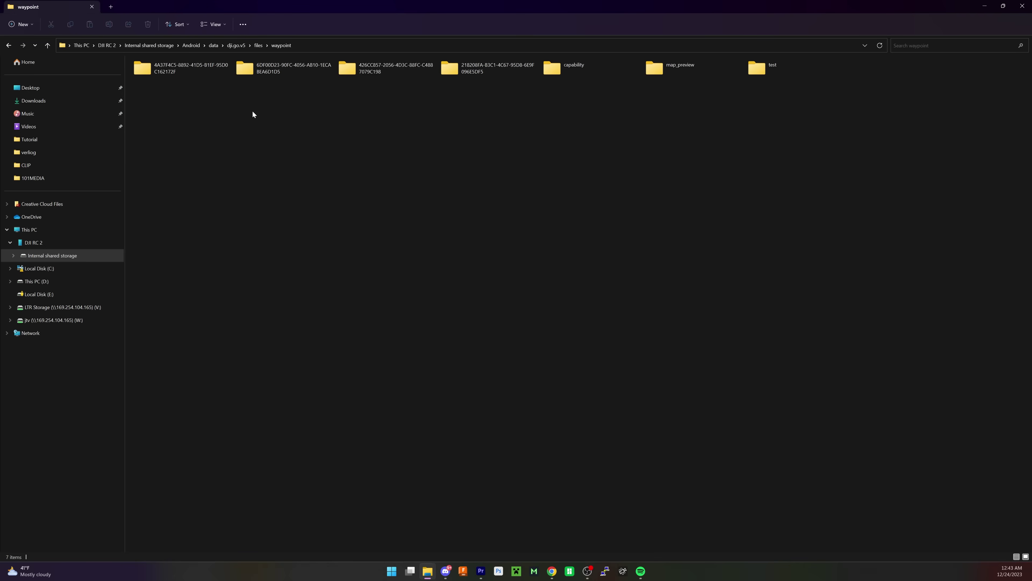
pyautogui.doubleClick(196, 68)
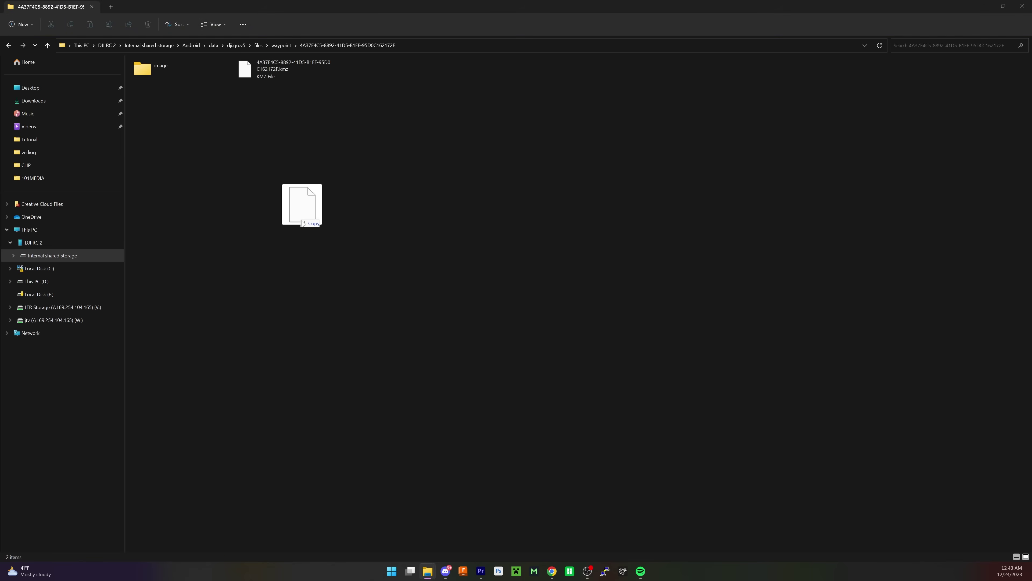
pyautogui.moveTo(301, 203); pyautogui.dragTo(290, 141)
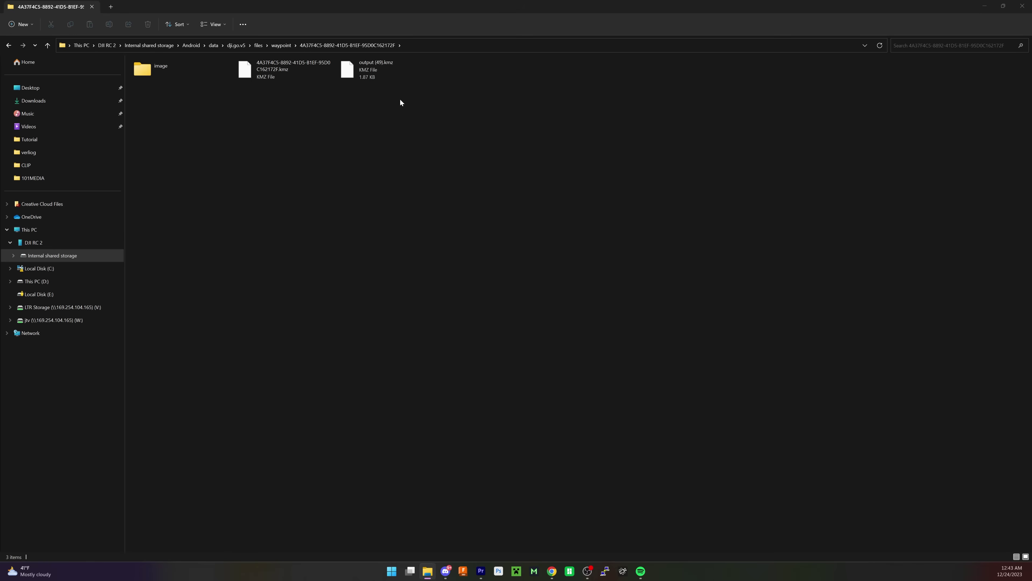
# Copy the original mission KMZ's ID name without changing it
pyautogui.rightClick(302, 72)
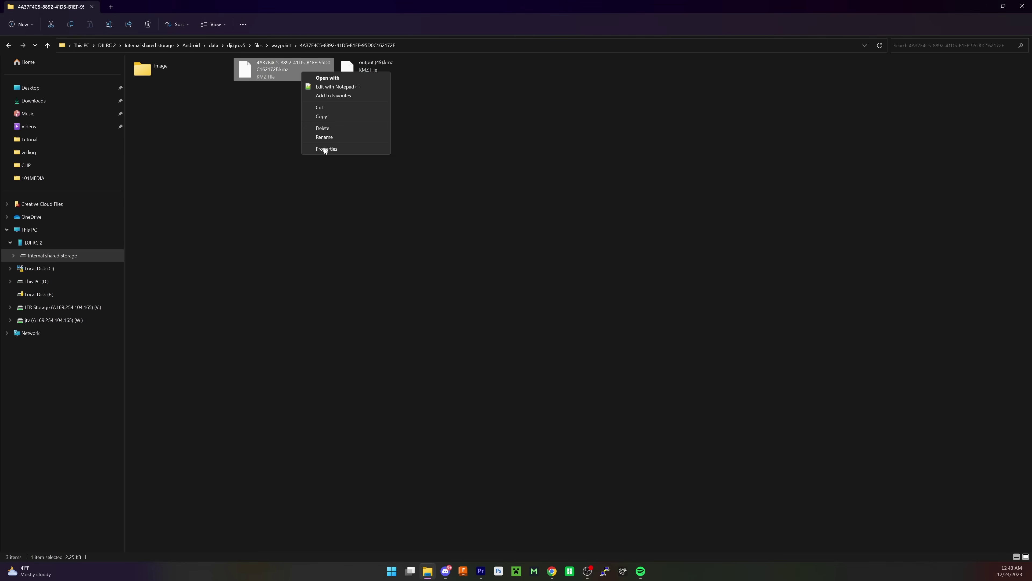
pyautogui.click(324, 136)
pyautogui.press('Escape')
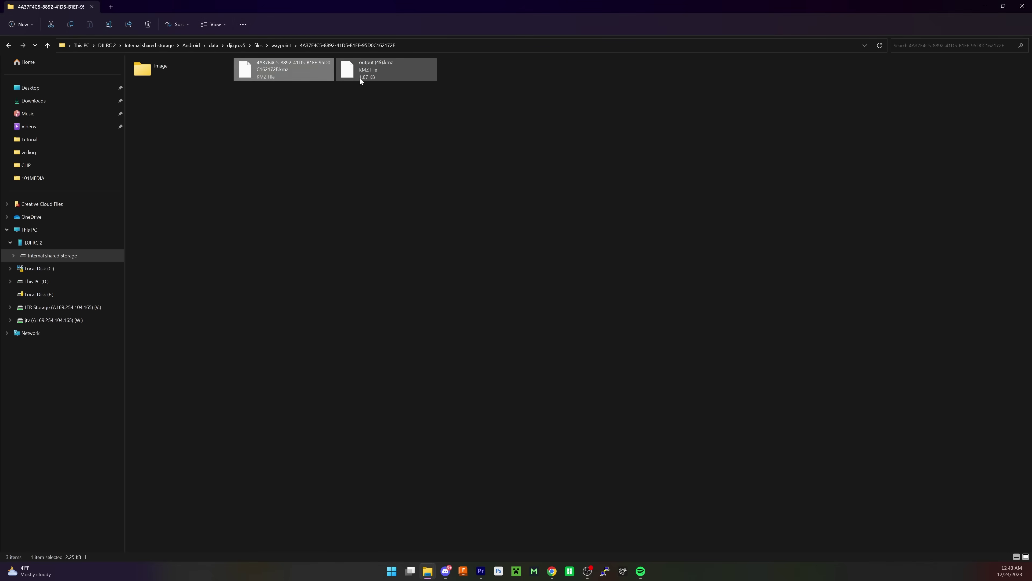
pyautogui.rightClick(312, 76)
pyautogui.click(346, 140)
pyautogui.hotkey('ctrl', 'c')
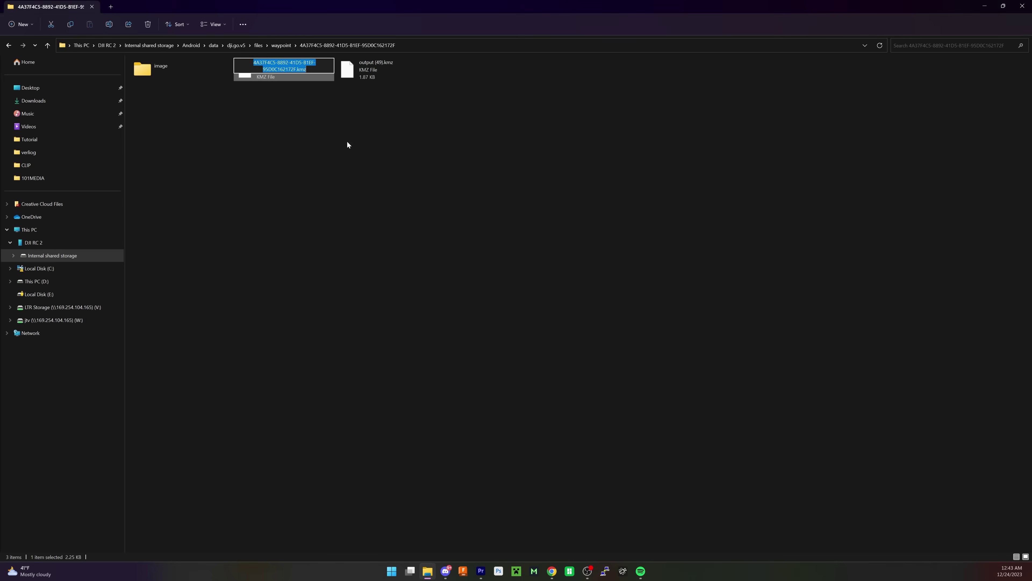
pyautogui.press('Escape')
# Permanently delete the original KMZ and rename output (49).kmz to the mission ID
pyautogui.rightClick(300, 74)
pyautogui.click(324, 128)
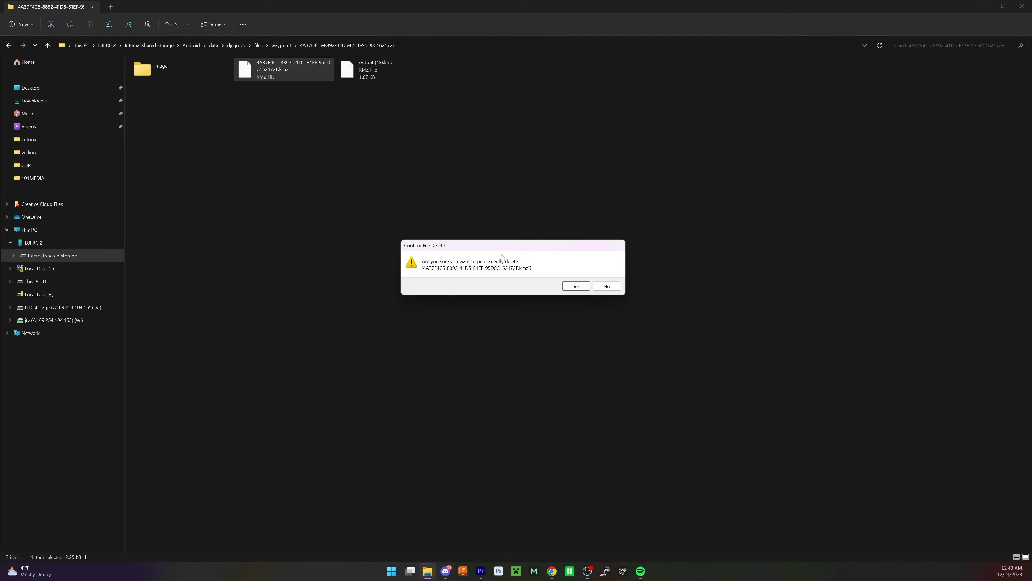
pyautogui.click(576, 285)
pyautogui.rightClick(271, 68)
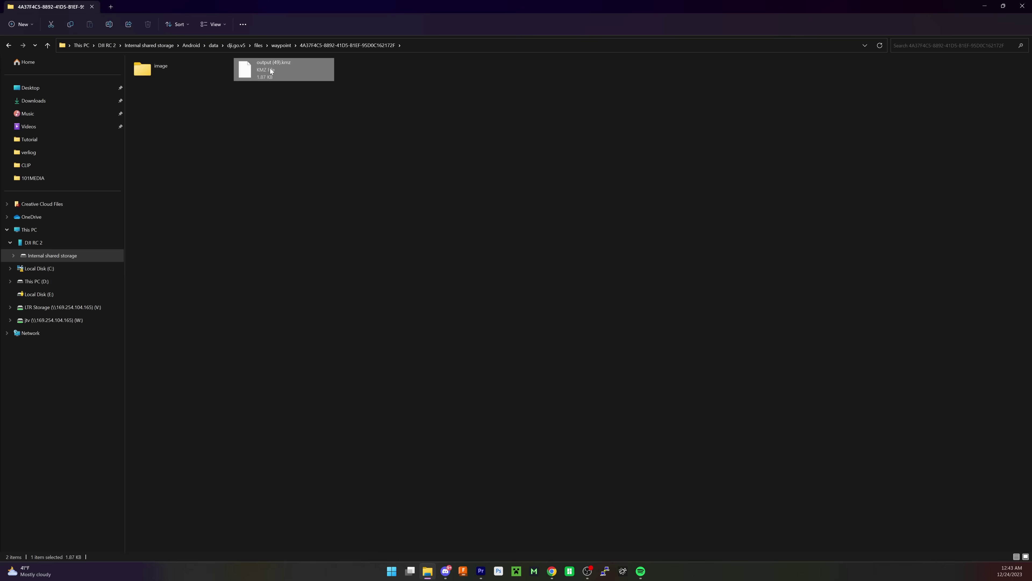
pyautogui.click(301, 135)
pyautogui.hotkey('ctrl', 'v')
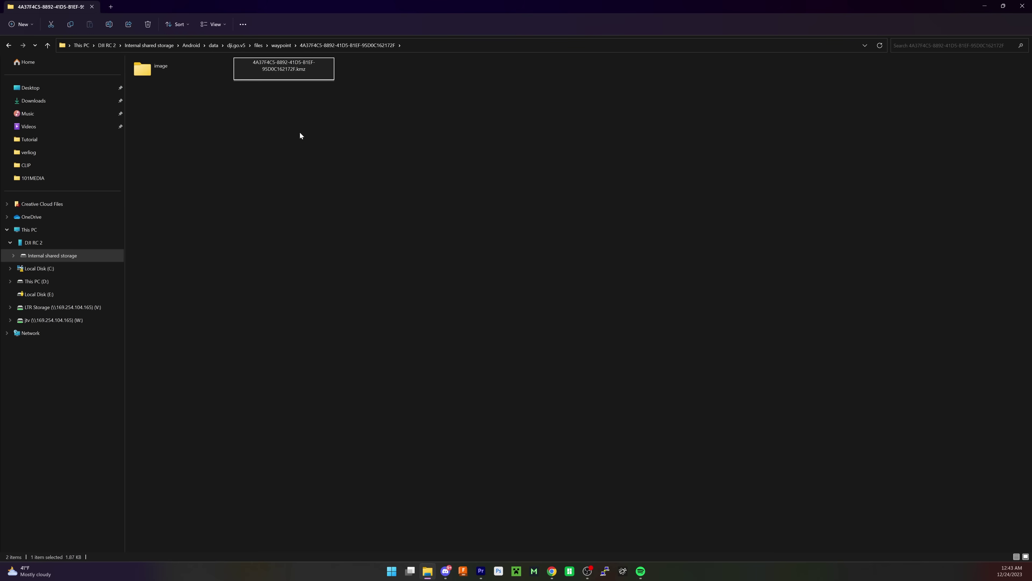
pyautogui.press('Return')
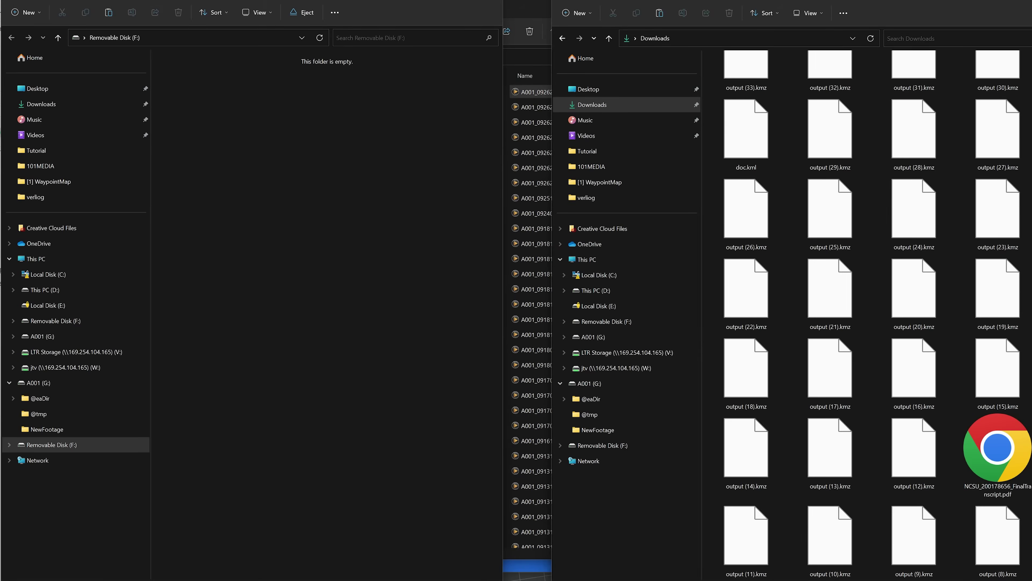
# Copy output (21).kmz from Downloads onto Removable Disk (F:)
pyautogui.moveTo(857, 302); pyautogui.dragTo(312, 256)
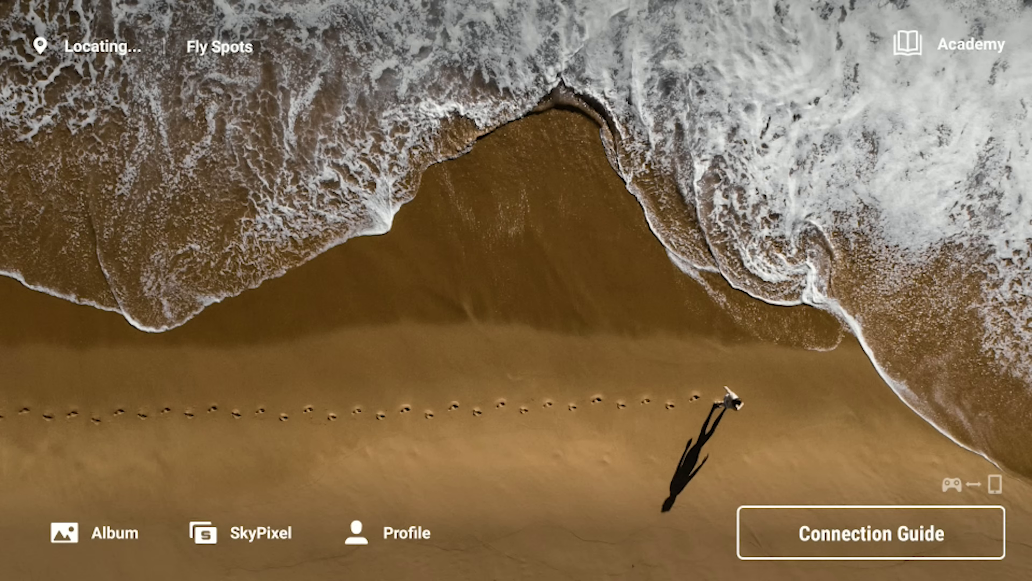
# On the Samsung SD card, select output (49).kmz and choose Move to
pyautogui.moveTo(516, 3); pyautogui.dragTo(516, 366)
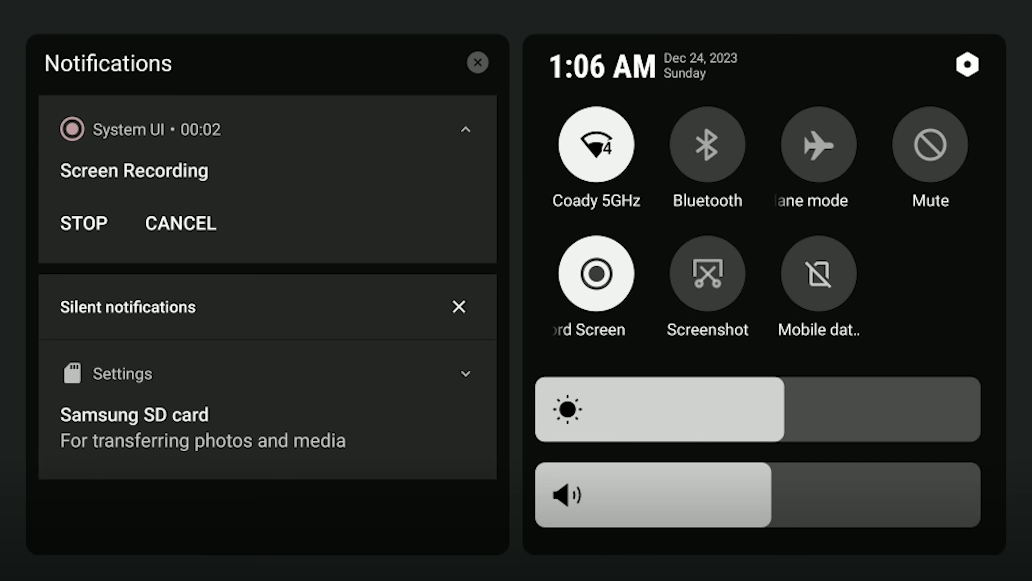
pyautogui.click(162, 427)
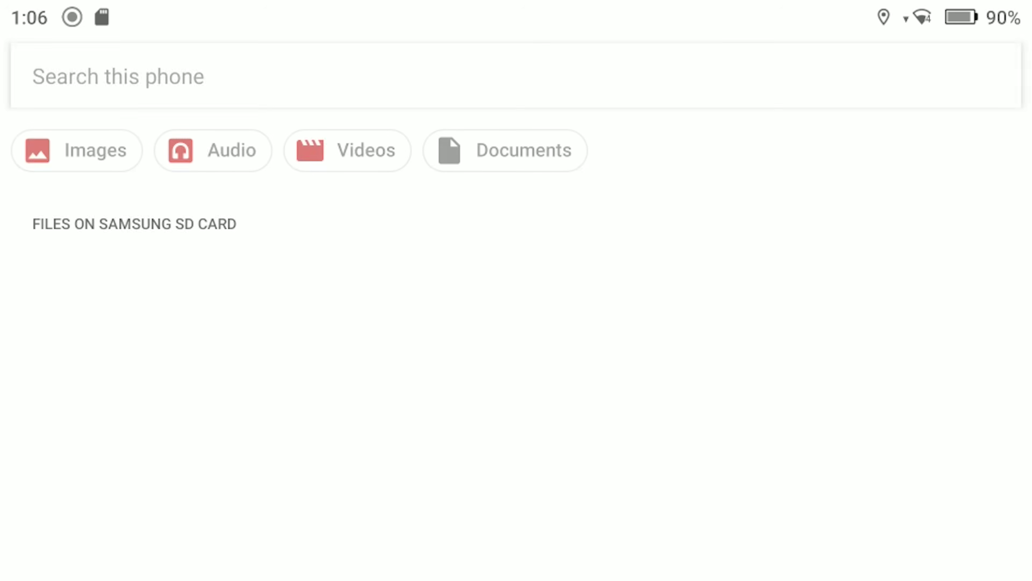
pyautogui.scroll(-10, 753, 372)
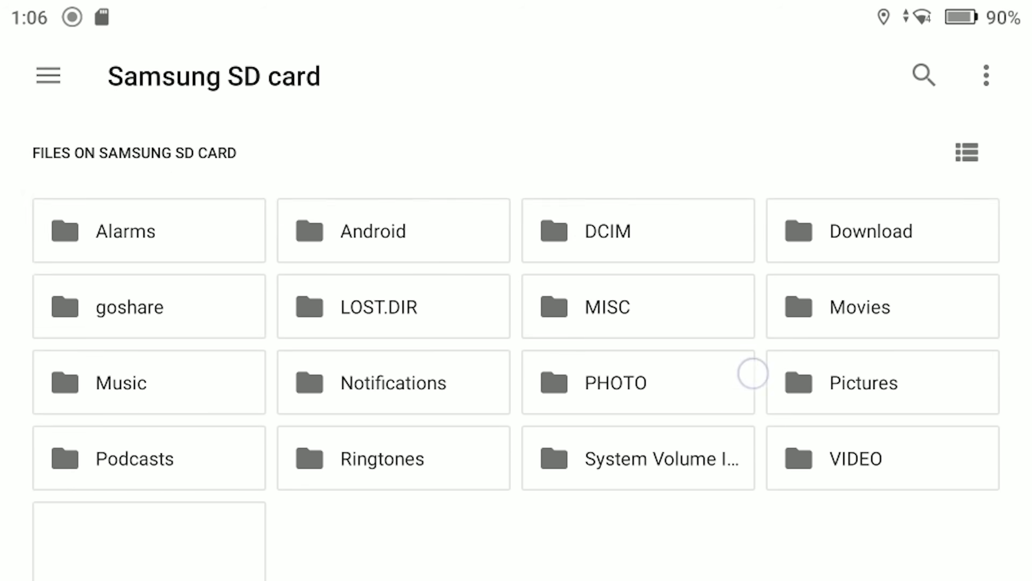
pyautogui.click(209, 478)
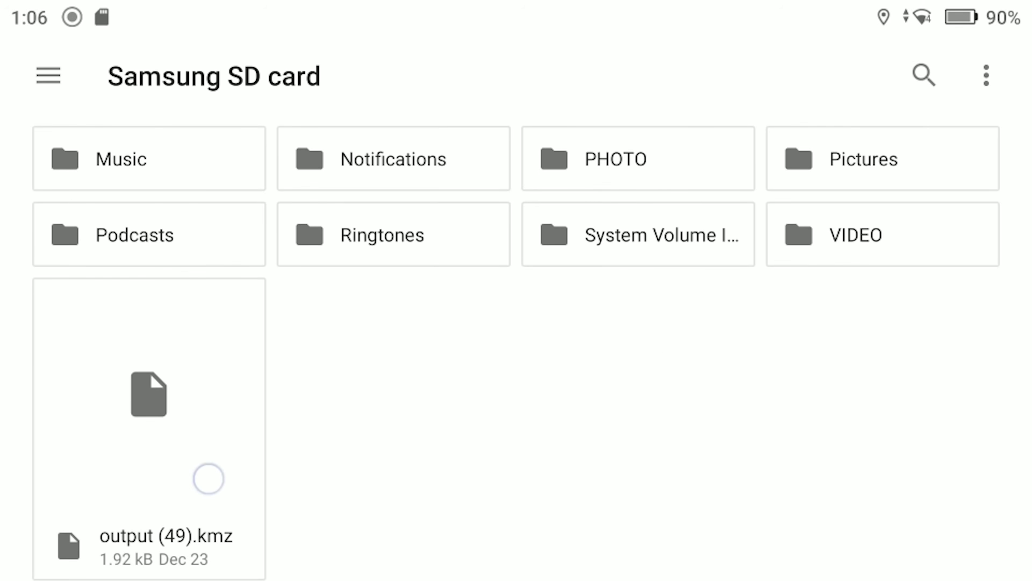
pyautogui.click(1000, 78)
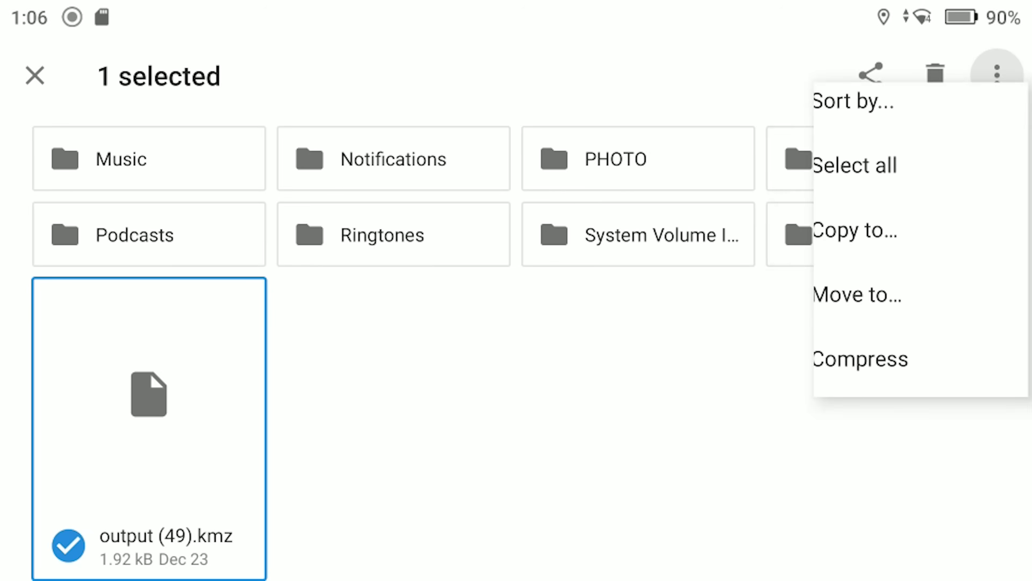
pyautogui.scroll(-2, 894, 342)
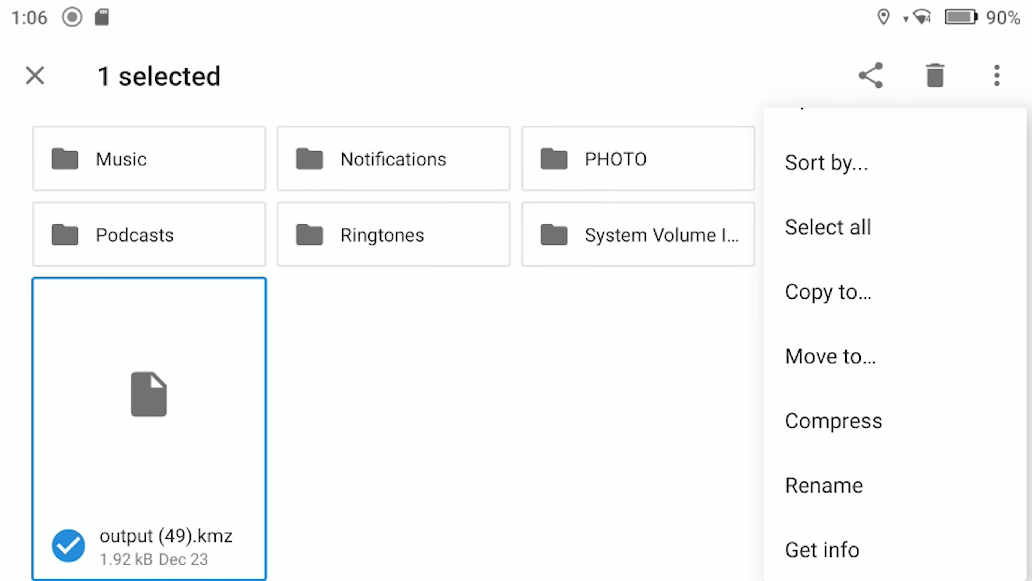
pyautogui.click(830, 356)
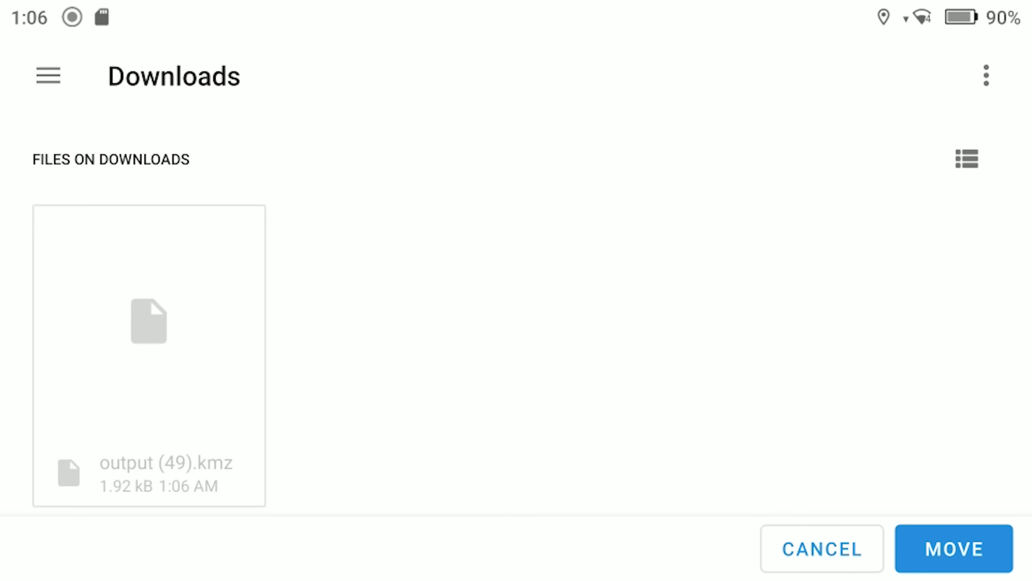
# Move the KMZ to internal storage Android > data > dji.go.v5 > files > waypoint
pyautogui.click(48, 75)
pyautogui.click(76, 260)
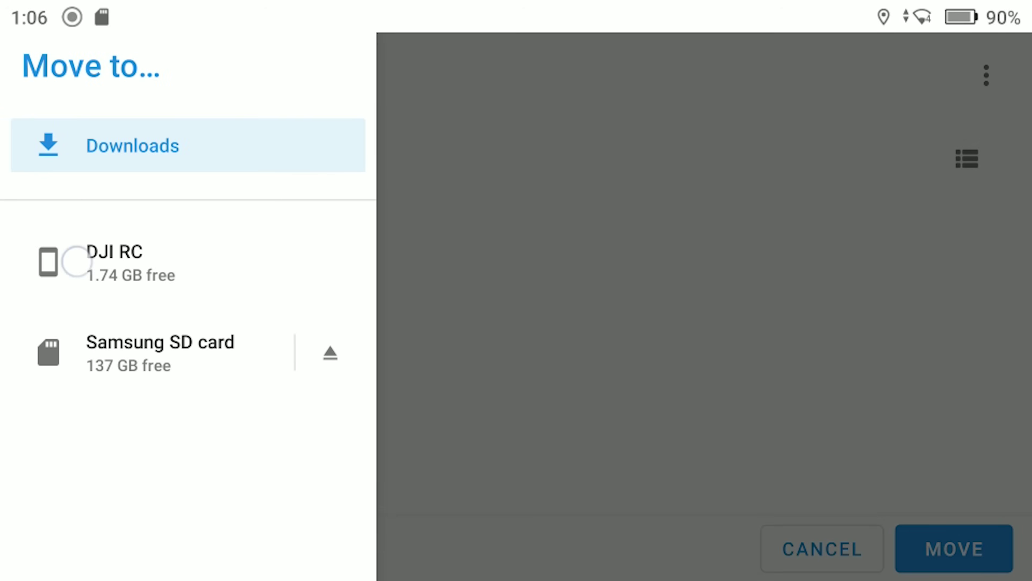
pyautogui.click(385, 169)
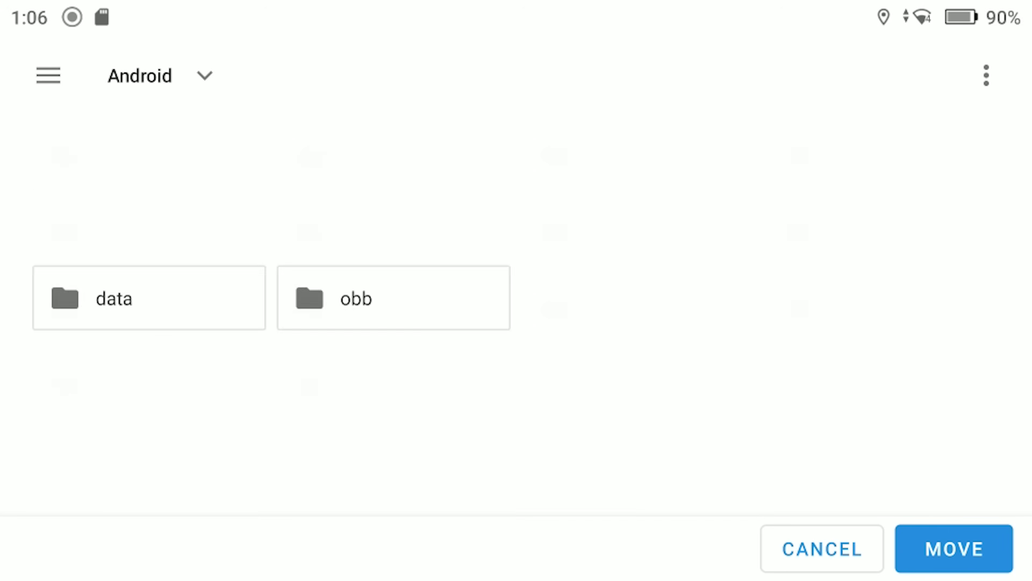
pyautogui.click(202, 145)
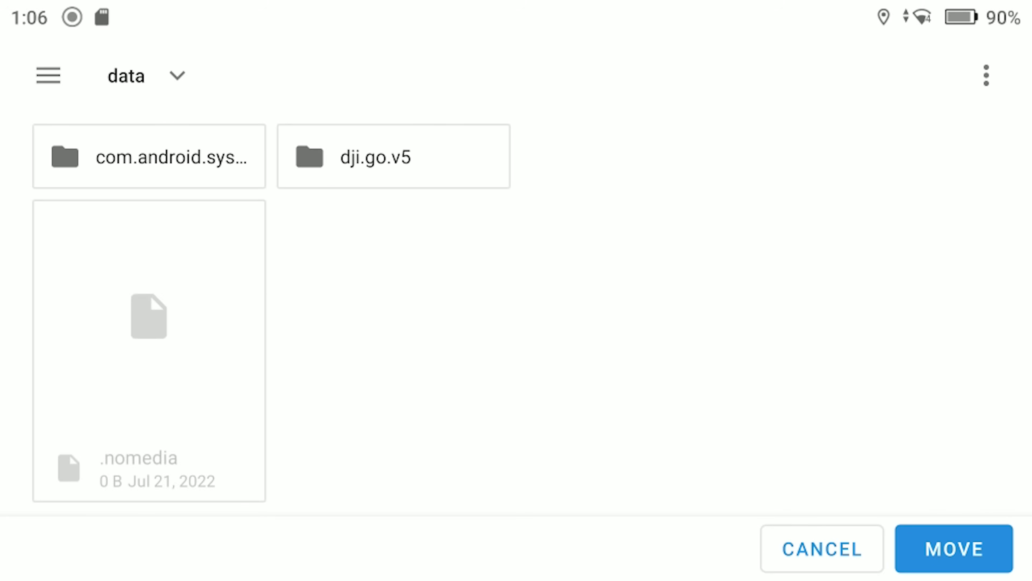
pyautogui.click(376, 157)
pyautogui.click(373, 162)
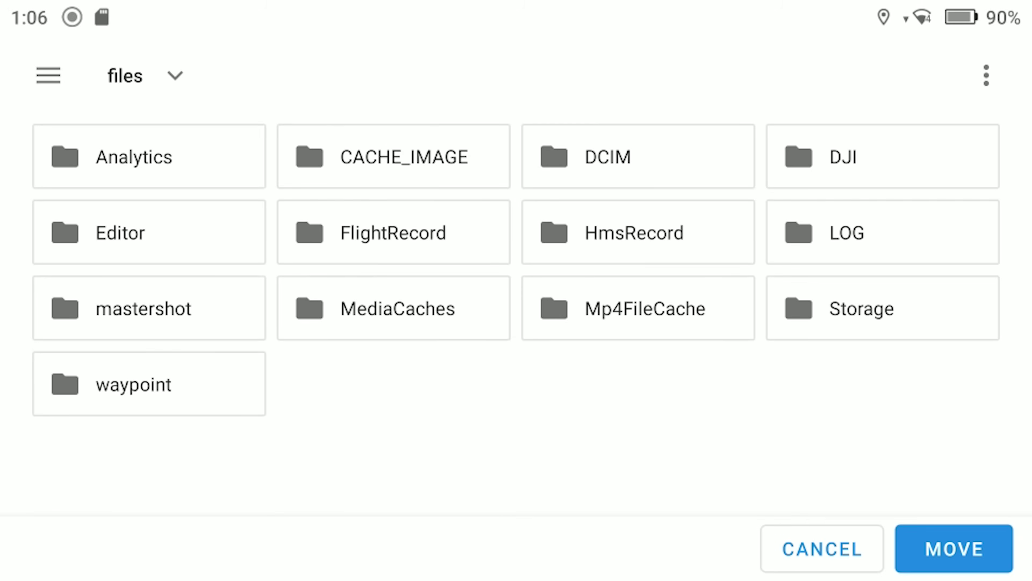
pyautogui.click(195, 388)
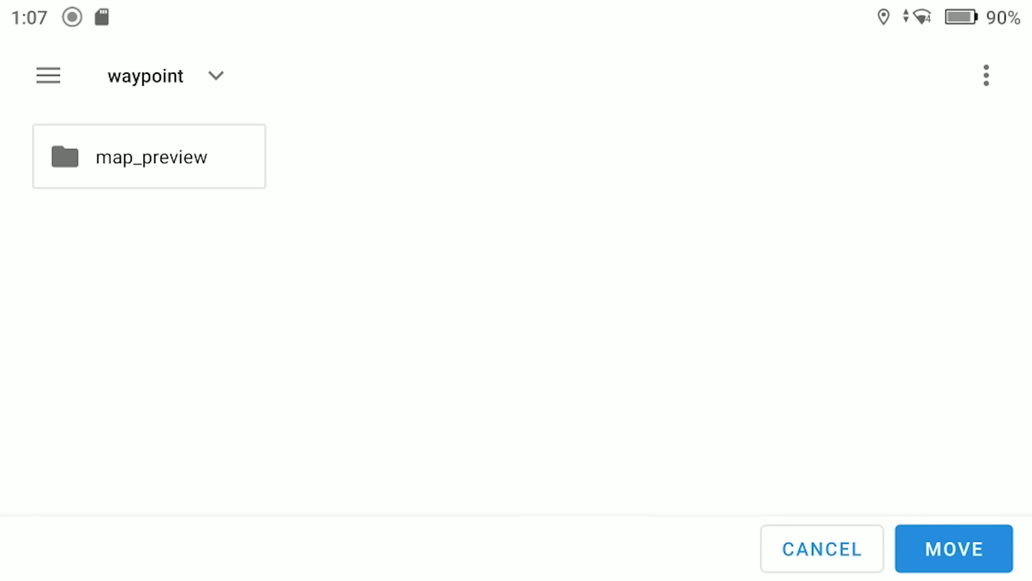
pyautogui.click(954, 549)
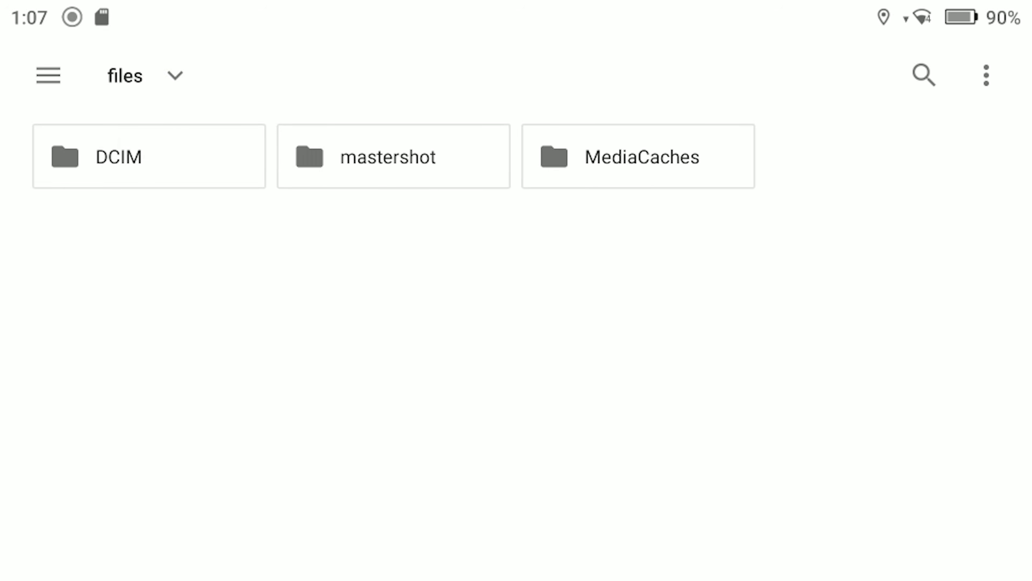
# Go to the waypoint folder, select output (49).kmz, and start renaming it
pyautogui.click(163, 75)
pyautogui.click(37, 75)
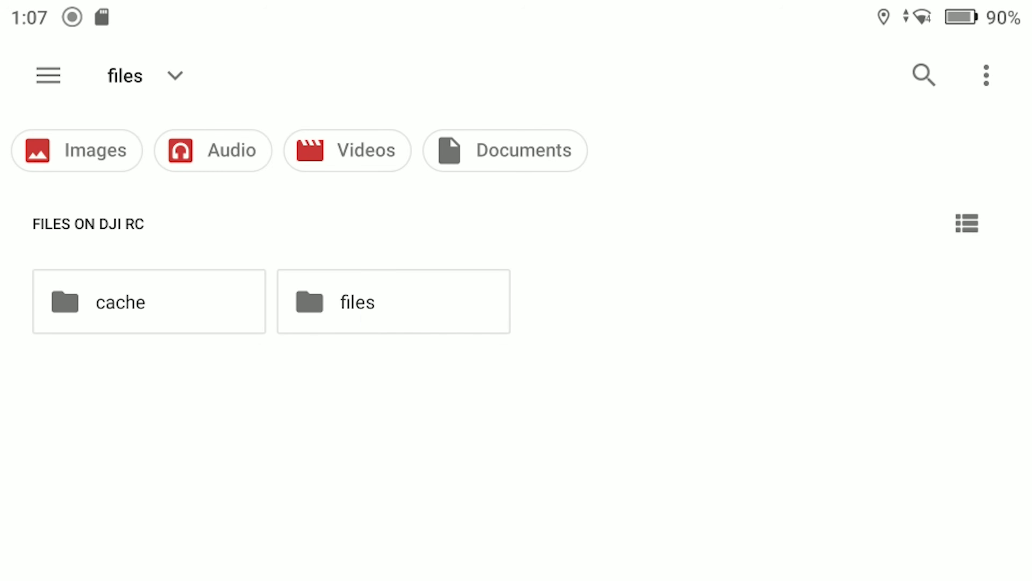
pyautogui.click(392, 302)
pyautogui.click(122, 431)
pyautogui.moveTo(211, 397); pyautogui.dragTo(210, 397)
pyautogui.click(1002, 70)
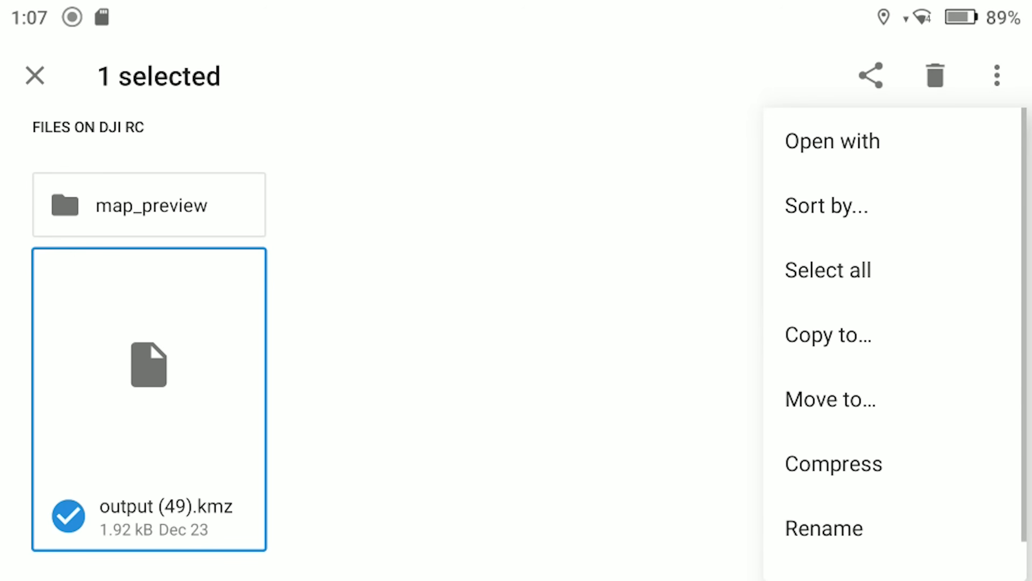
pyautogui.click(872, 535)
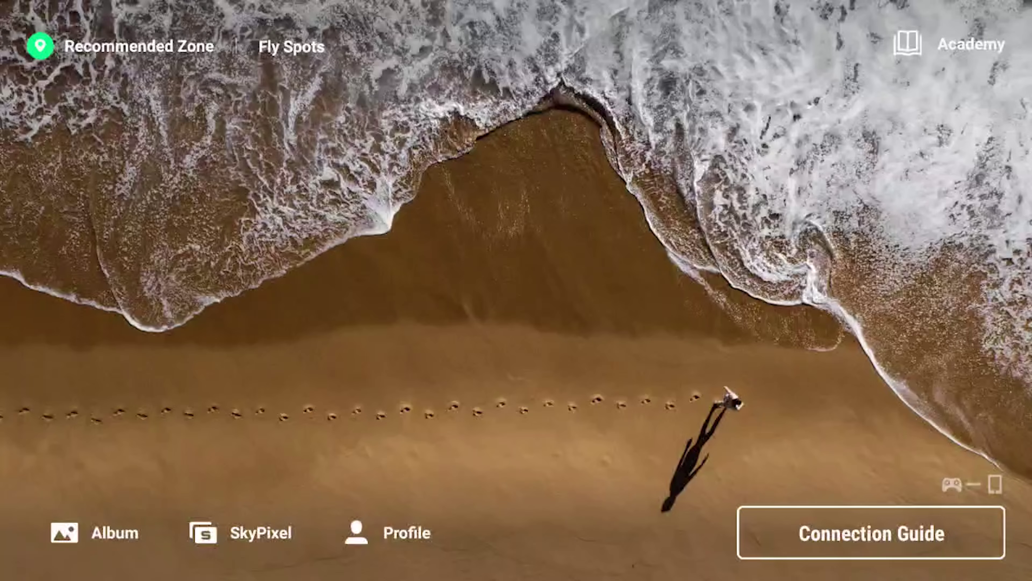
pyautogui.click(871, 533)
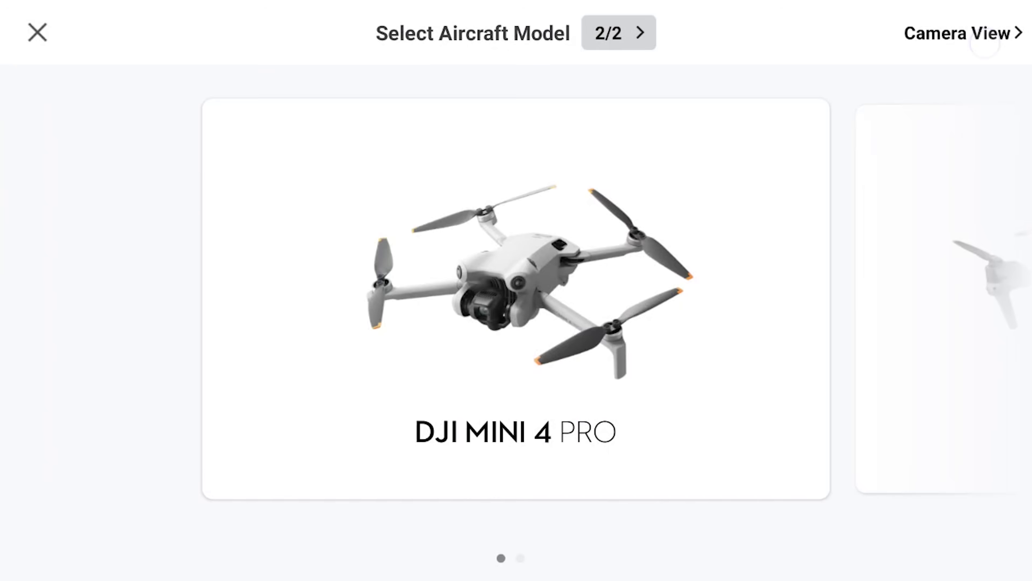
pyautogui.click(965, 35)
pyautogui.click(31, 257)
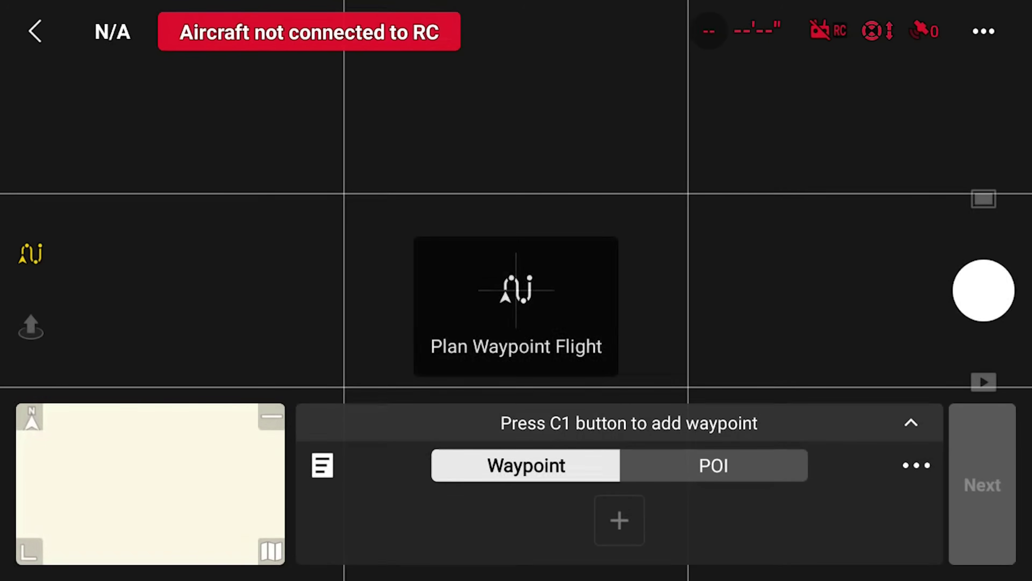
pyautogui.click(323, 465)
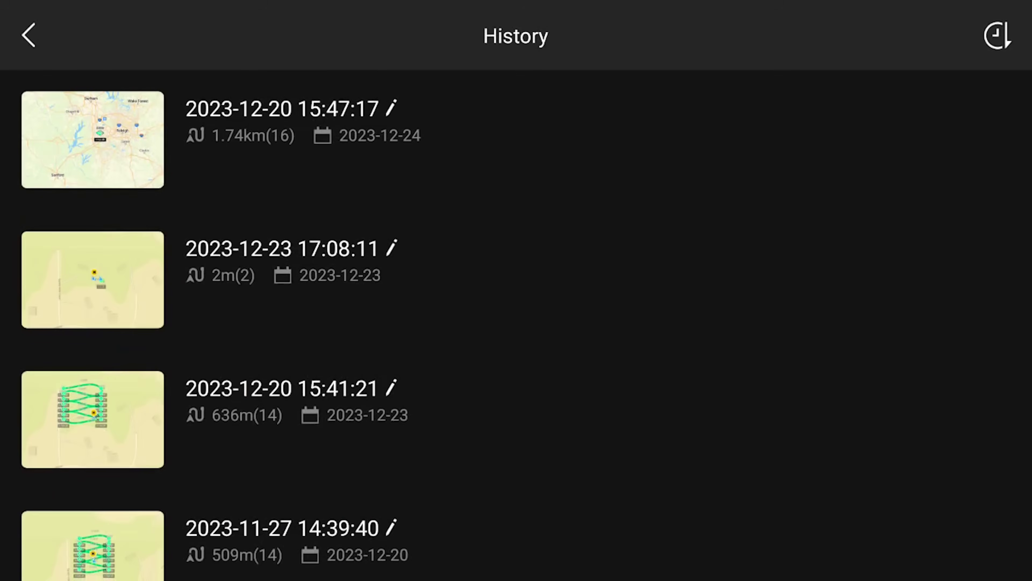
pyautogui.click(114, 152)
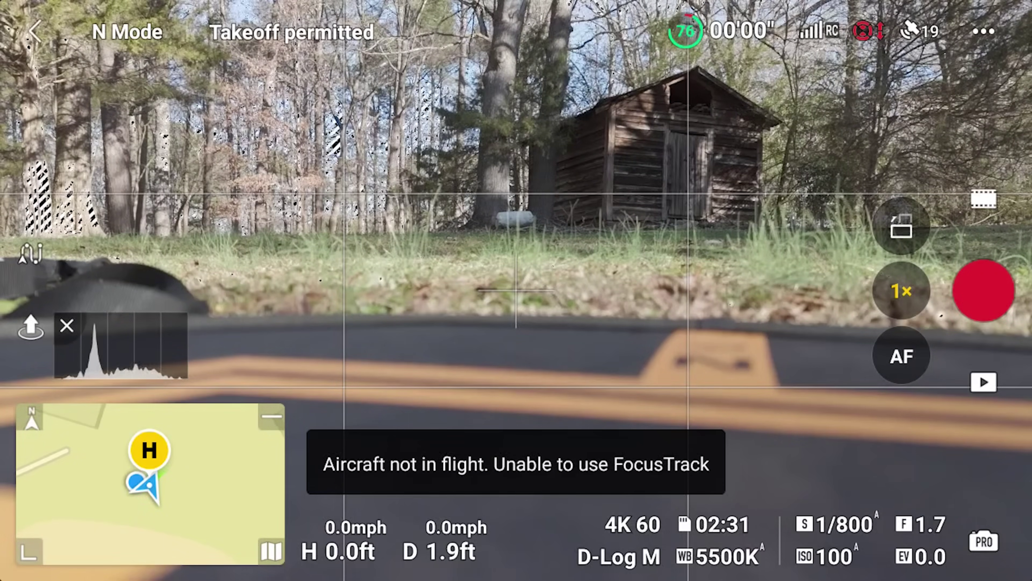
# Load the 636 m, 14-waypoint mission and confirm automatic takeoff to start it
pyautogui.click(31, 253)
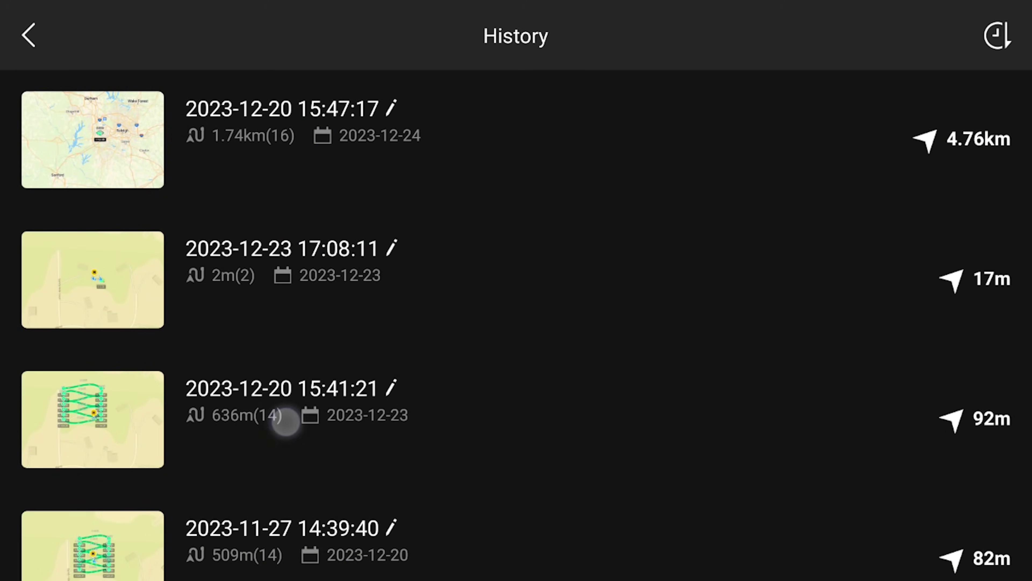
pyautogui.click(292, 401)
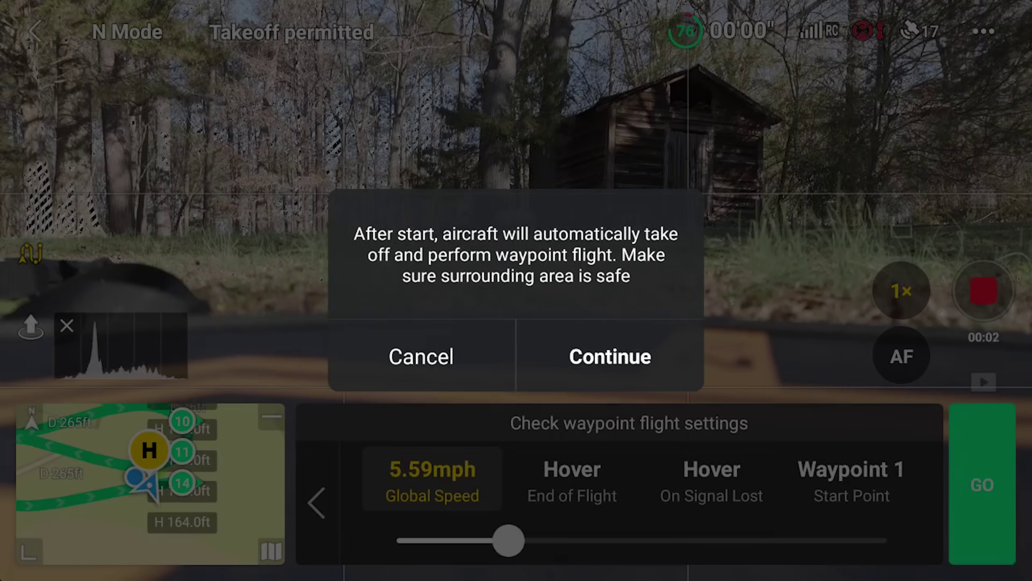
pyautogui.click(629, 369)
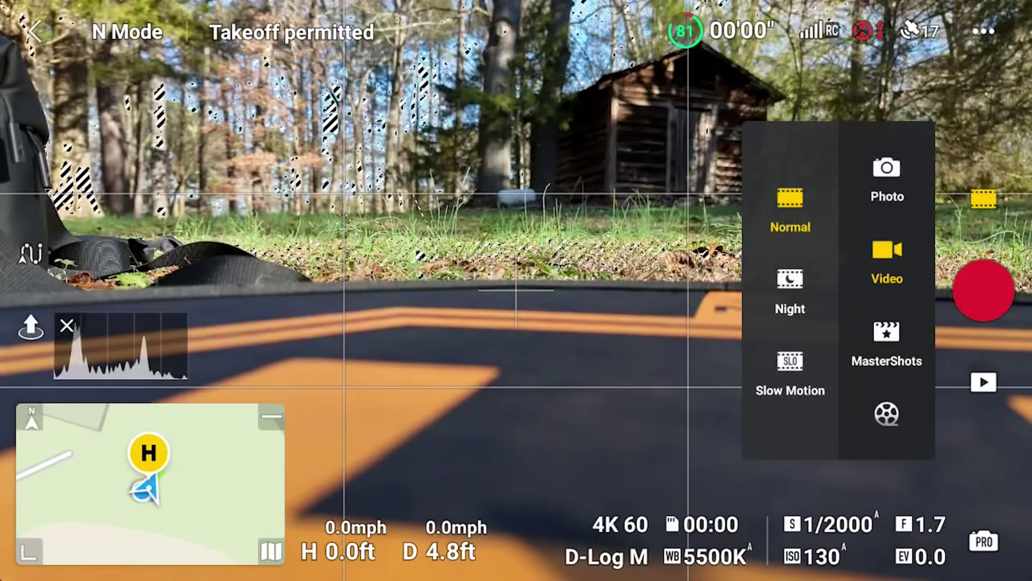
# Switch the camera to Photo > Timed Shot with a 5s interval
pyautogui.click(887, 179)
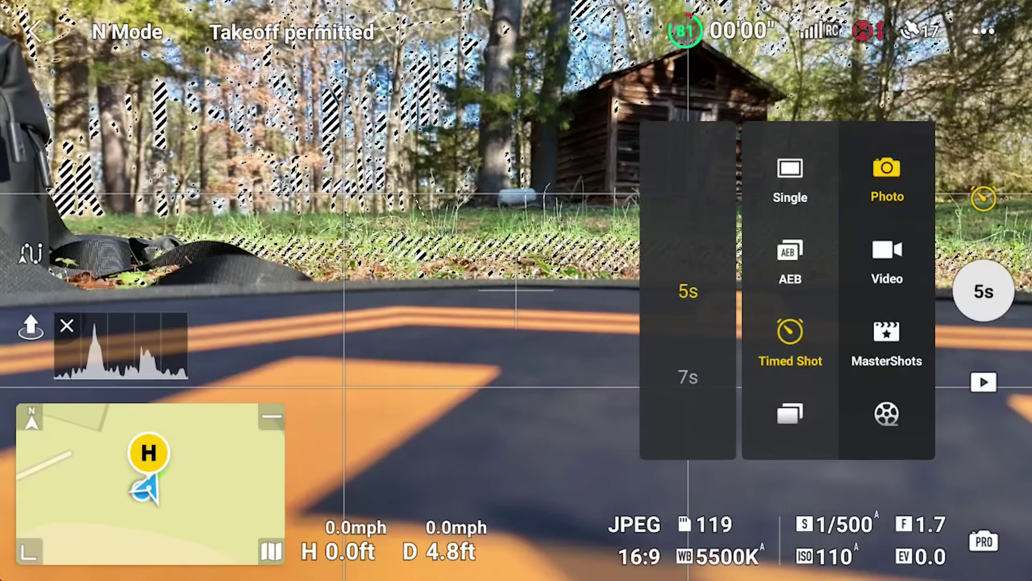
pyautogui.moveTo(695, 355); pyautogui.dragTo(696, 335)
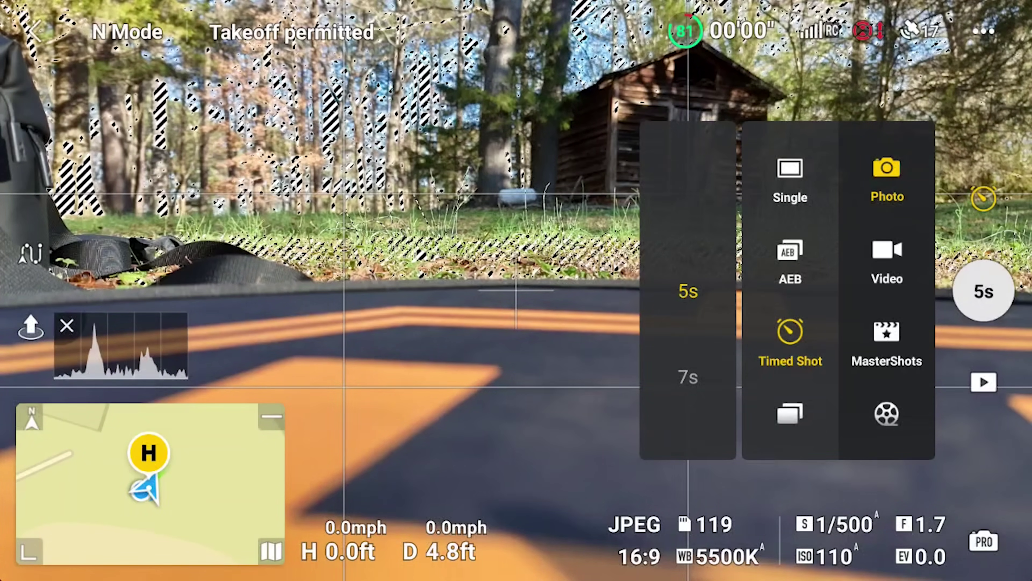
pyautogui.click(688, 291)
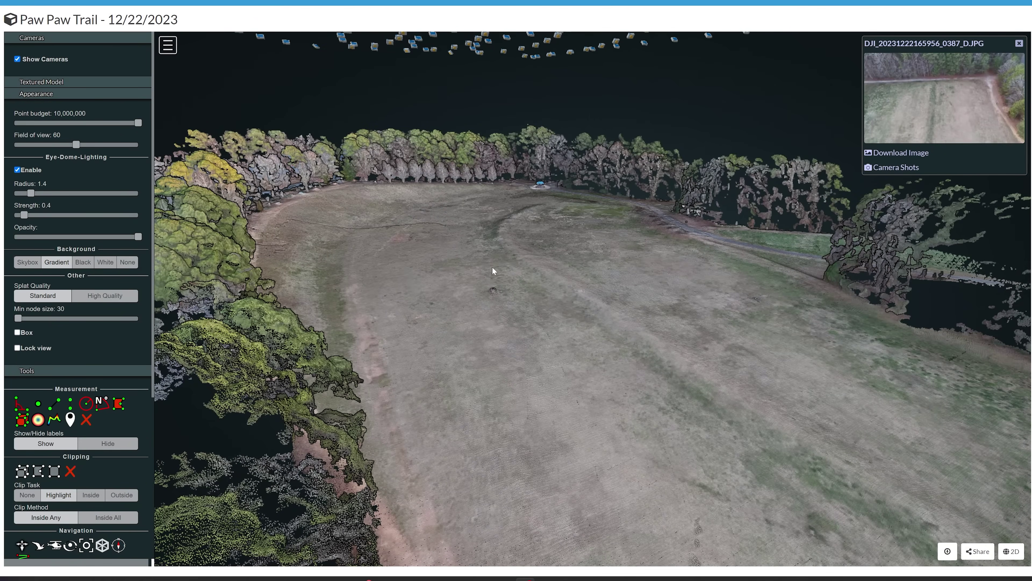
# Zoom into the Paw Paw Trail point cloud and pitch up toward the camera positions
pyautogui.scroll(-2, 457, 285)
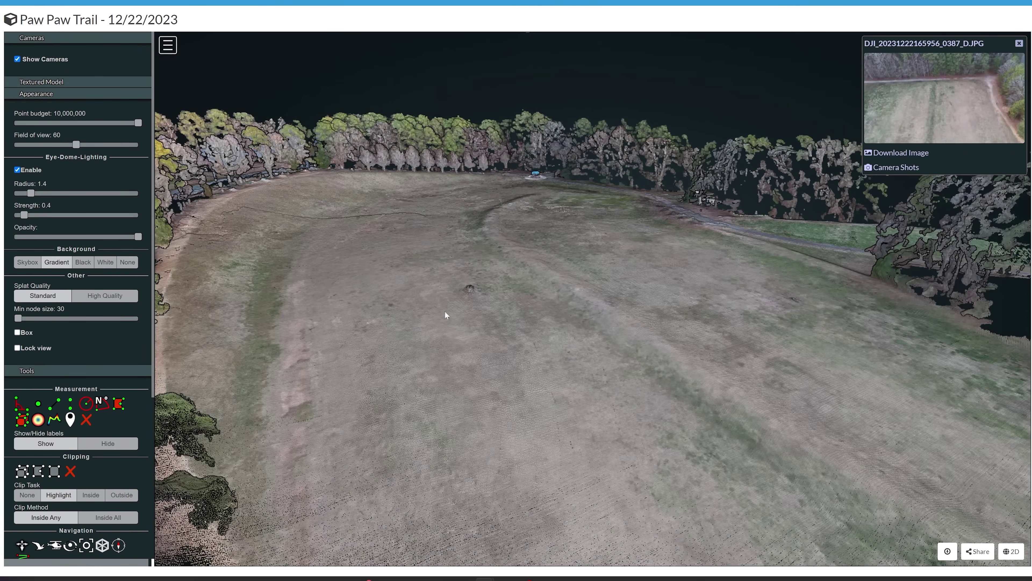
pyautogui.moveTo(445, 310); pyautogui.dragTo(489, 358)
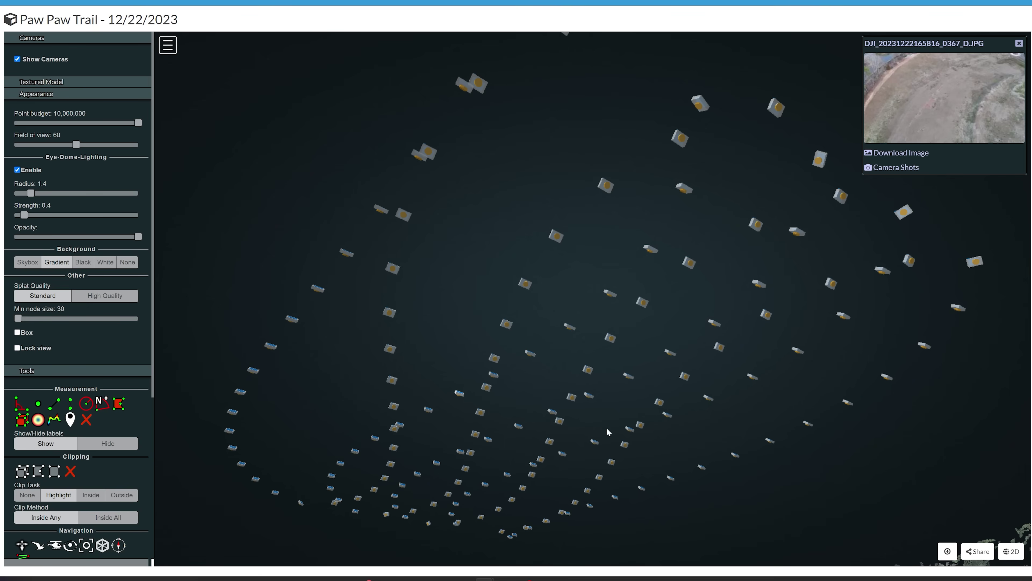
# Tilt the view down to an oblique angle and zoom in on the field
pyautogui.moveTo(537, 465); pyautogui.dragTo(590, 397)
pyautogui.scroll(5, 592, 393)
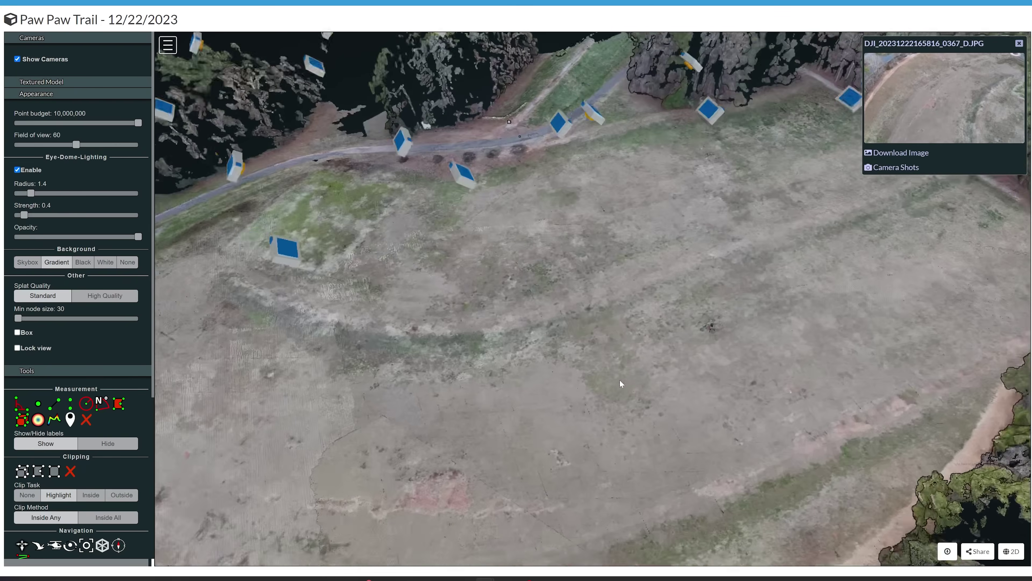